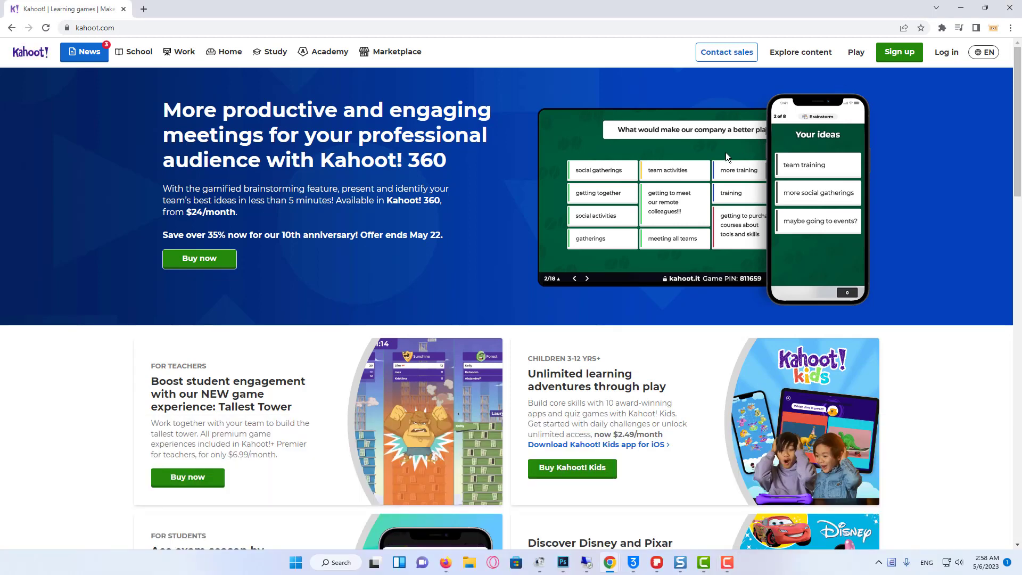
Step: Start sign-up with a Personal account for playing with friends and family
drag(1020, 78, 1020, 160)
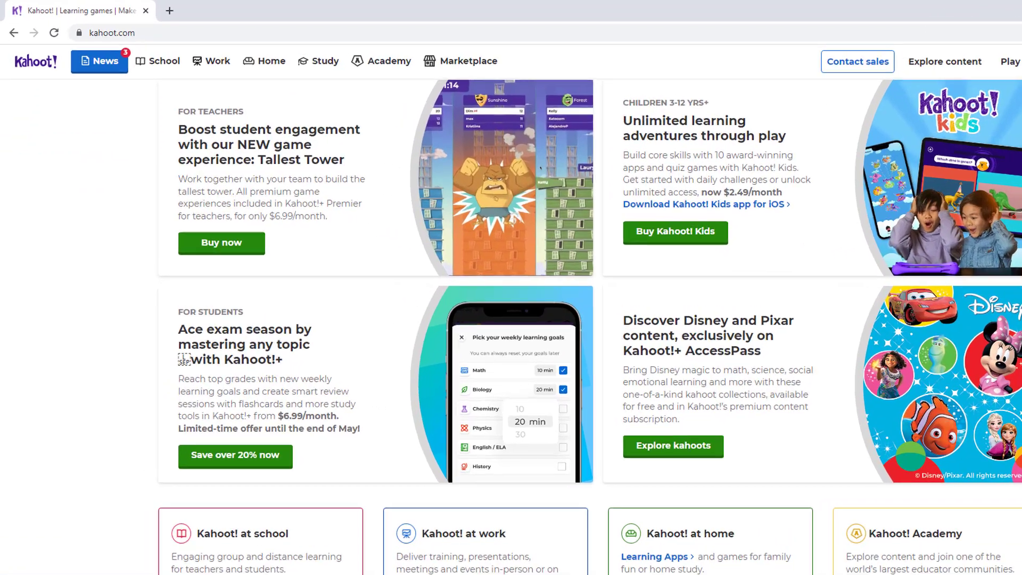
scroll(586, 319, down, 3)
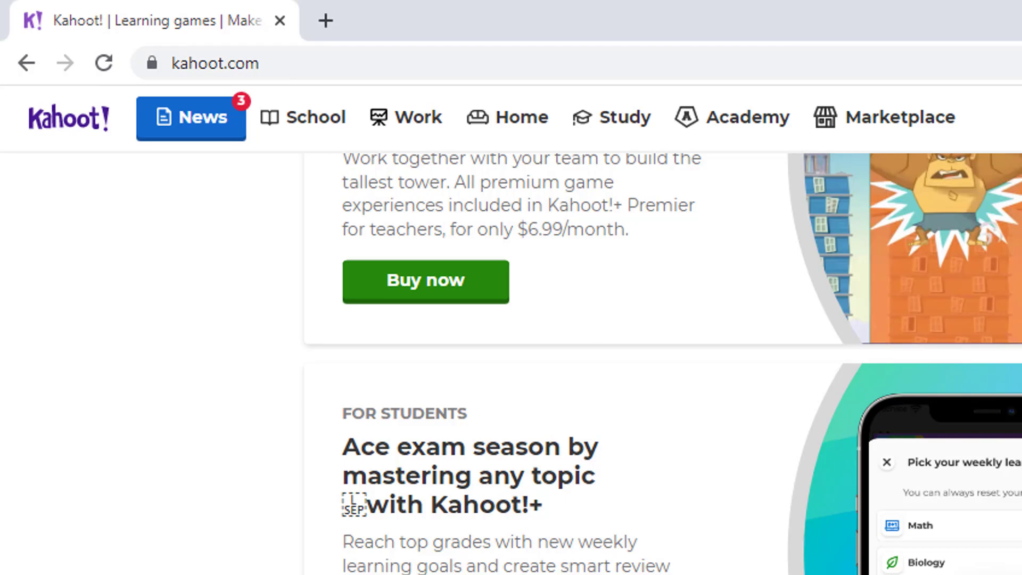
scroll(664, 364, up, 7)
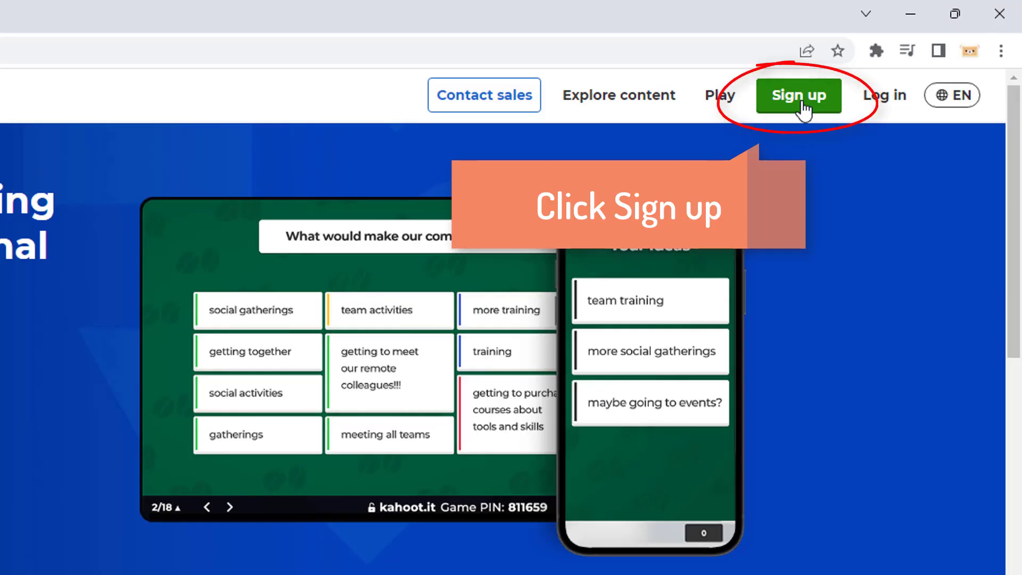
click(803, 105)
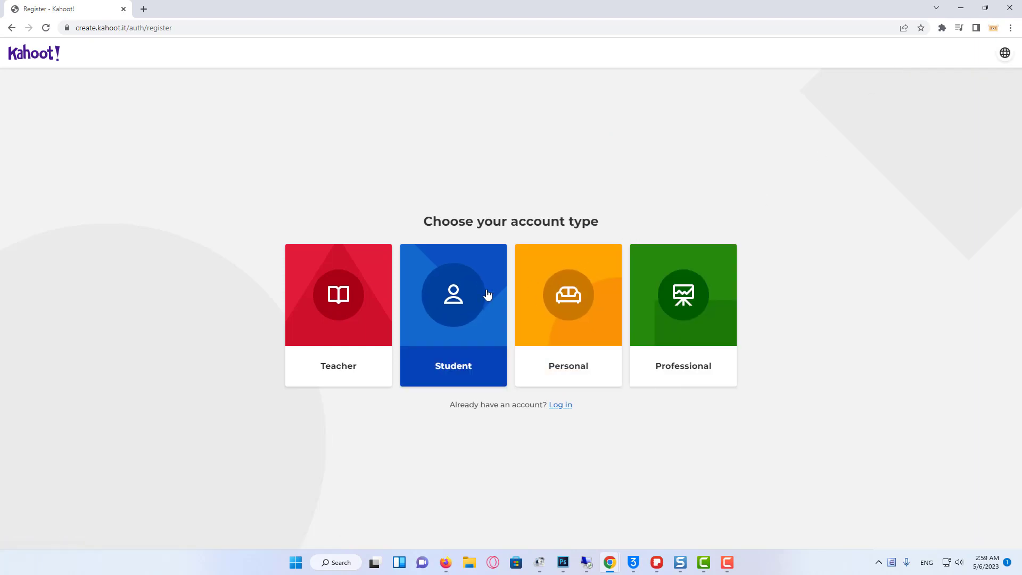
click(577, 296)
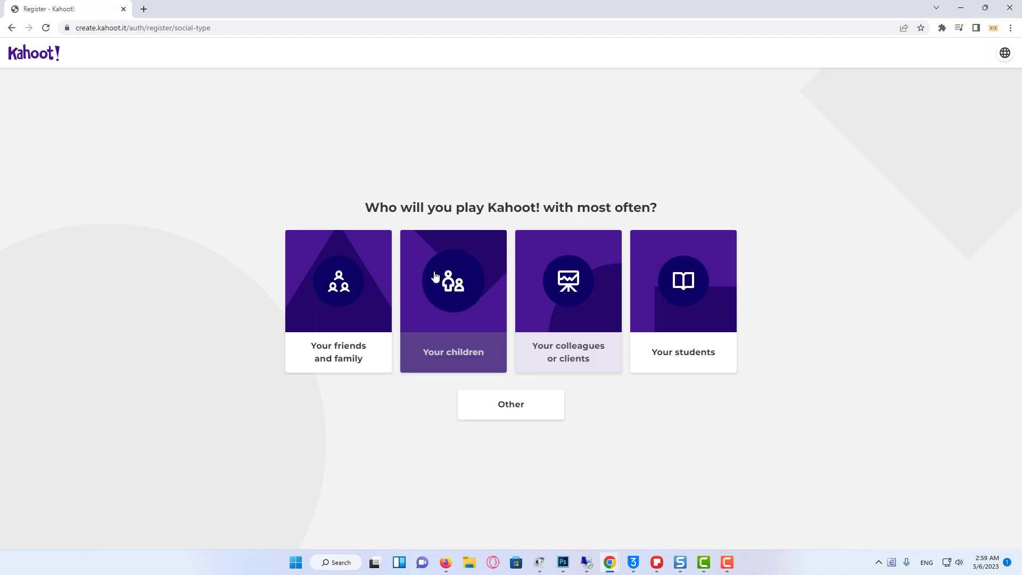
click(353, 293)
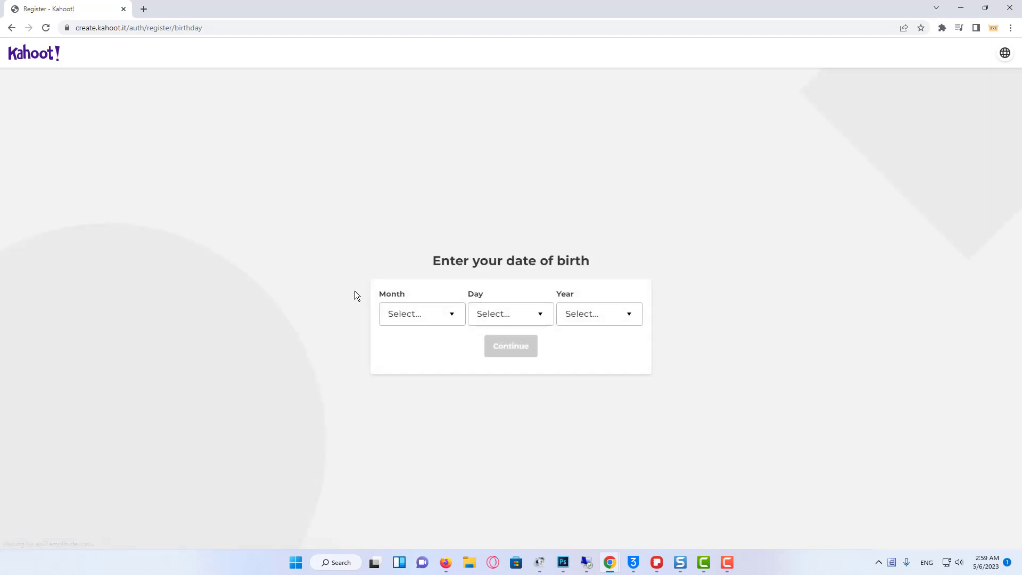
click(452, 317)
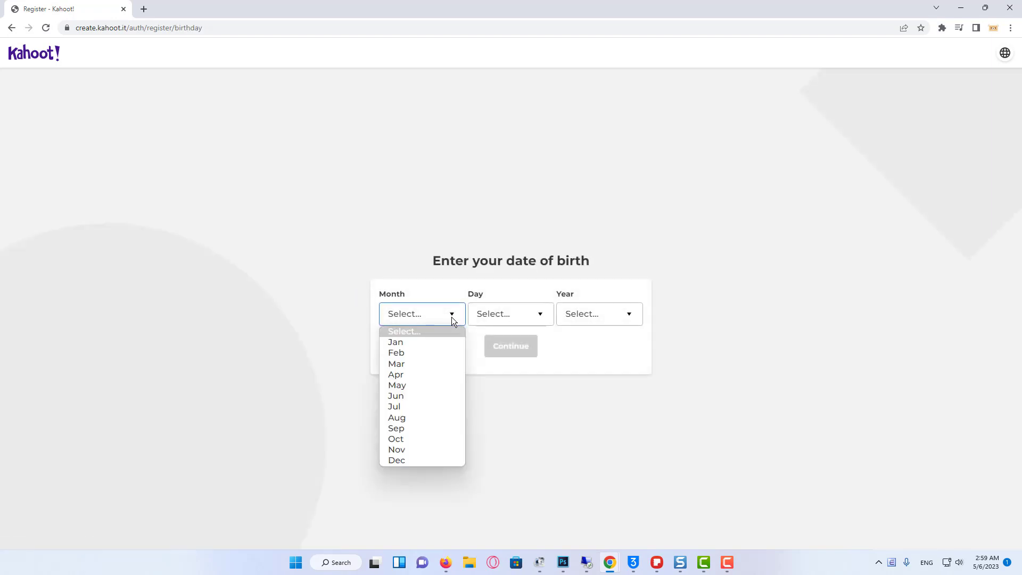
click(442, 344)
click(520, 318)
click(509, 364)
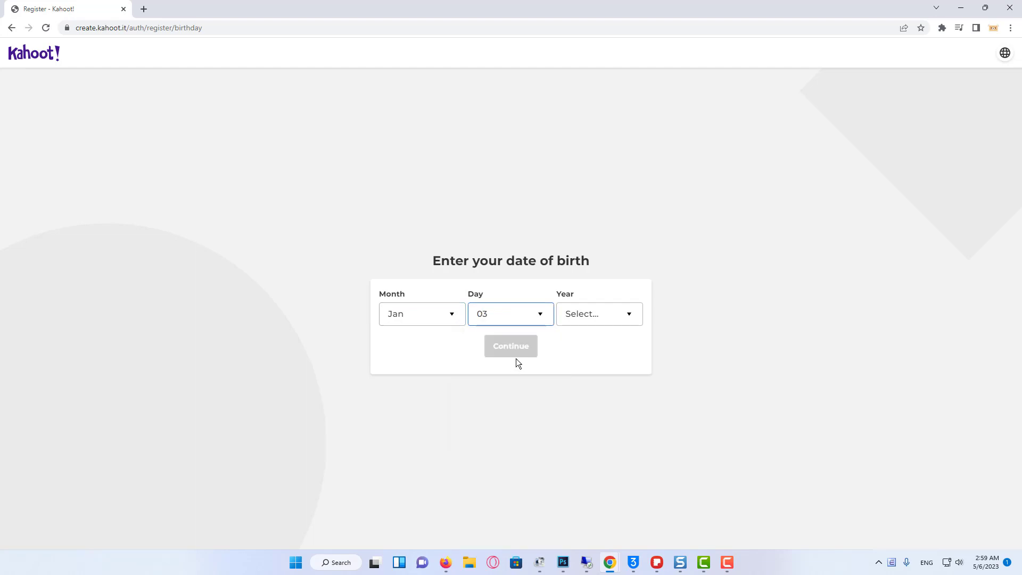
click(595, 319)
drag(640, 355, 637, 409)
click(598, 395)
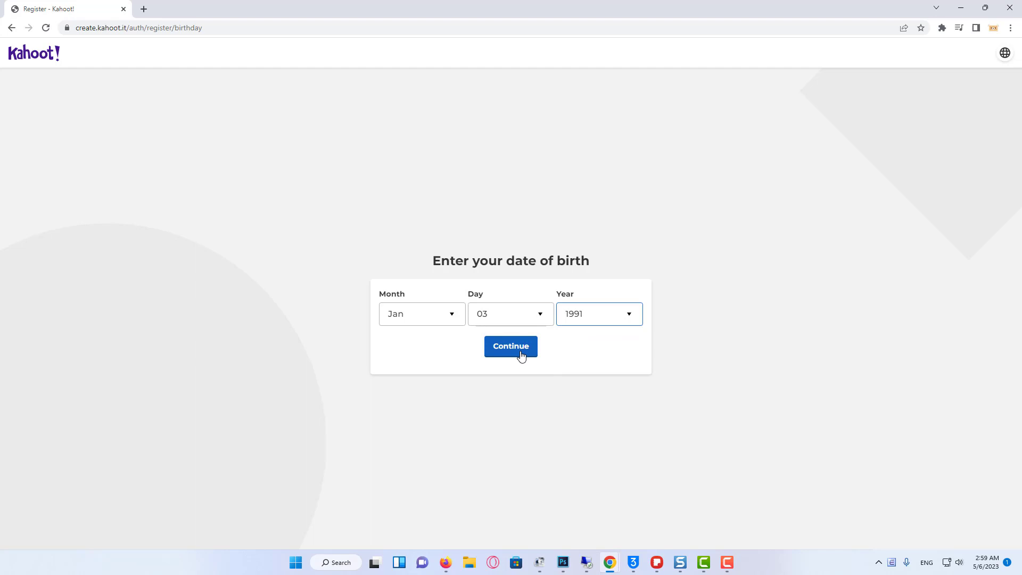
click(520, 354)
Step: Choose a username for the new account
click(488, 314)
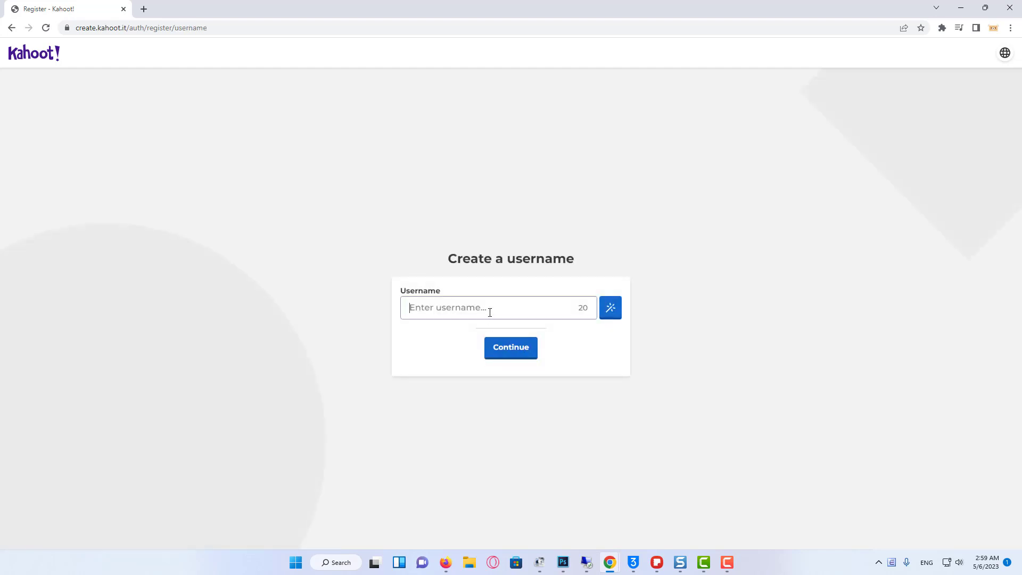
text(paypal86)
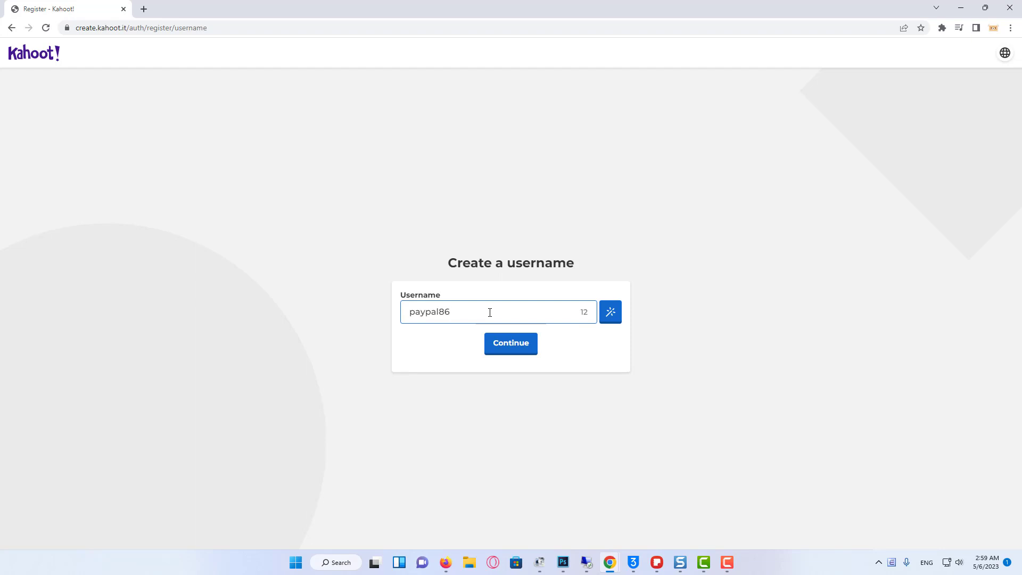
click(521, 341)
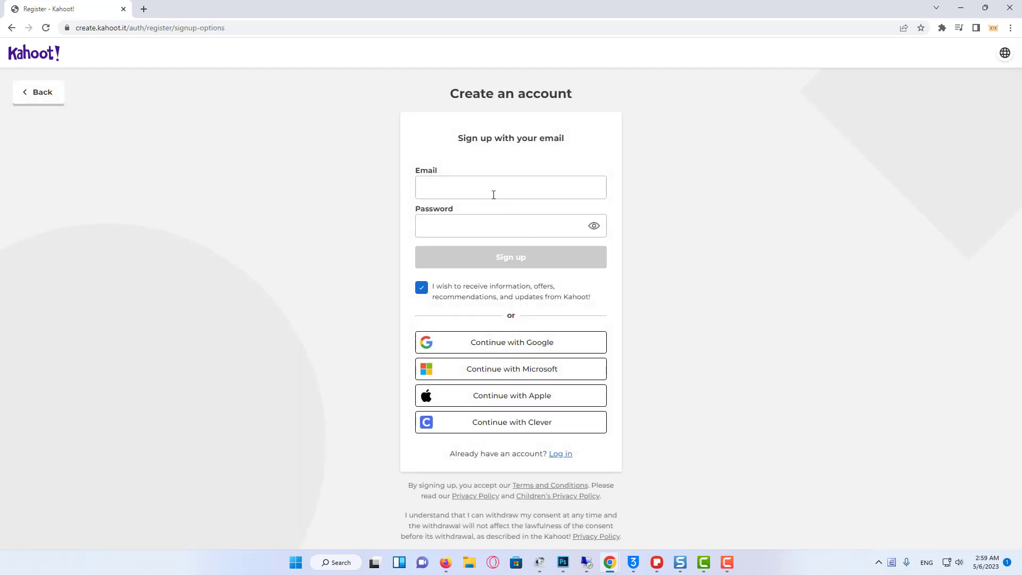
Step: Fill in the saved e-mail address and a password, and complete sign-up
click(493, 190)
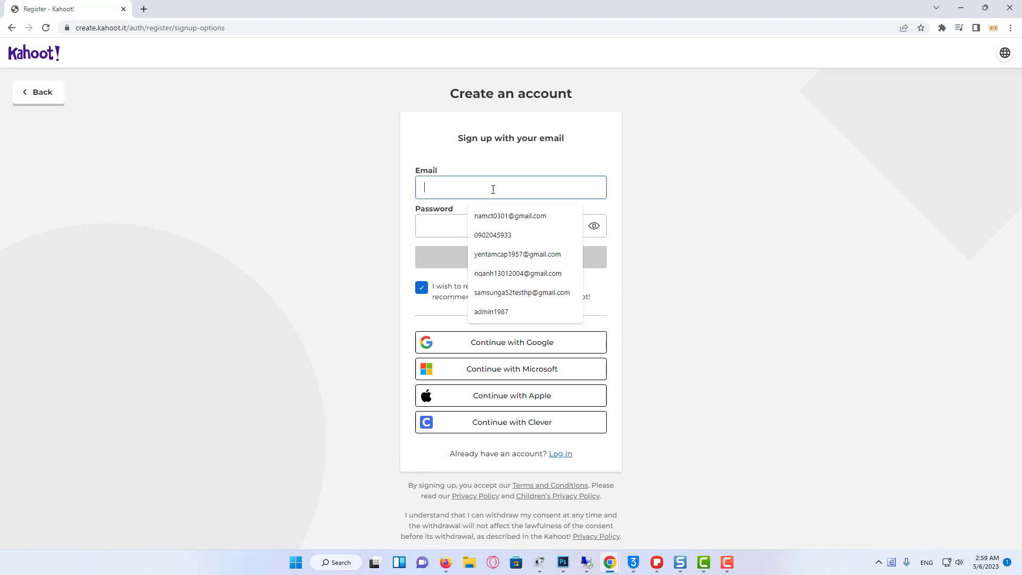
click(500, 211)
click(505, 230)
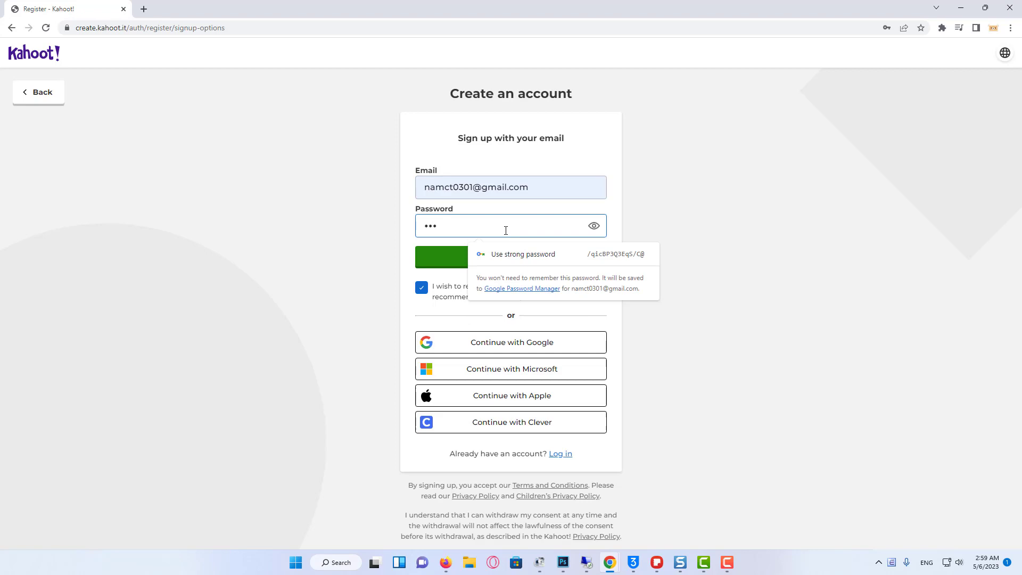
text(•••••••)
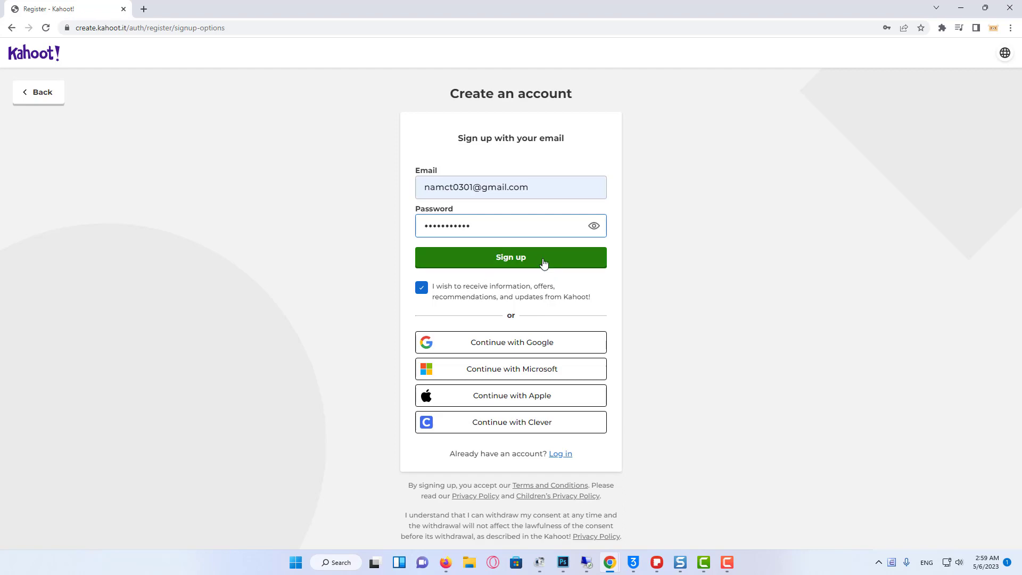
click(543, 262)
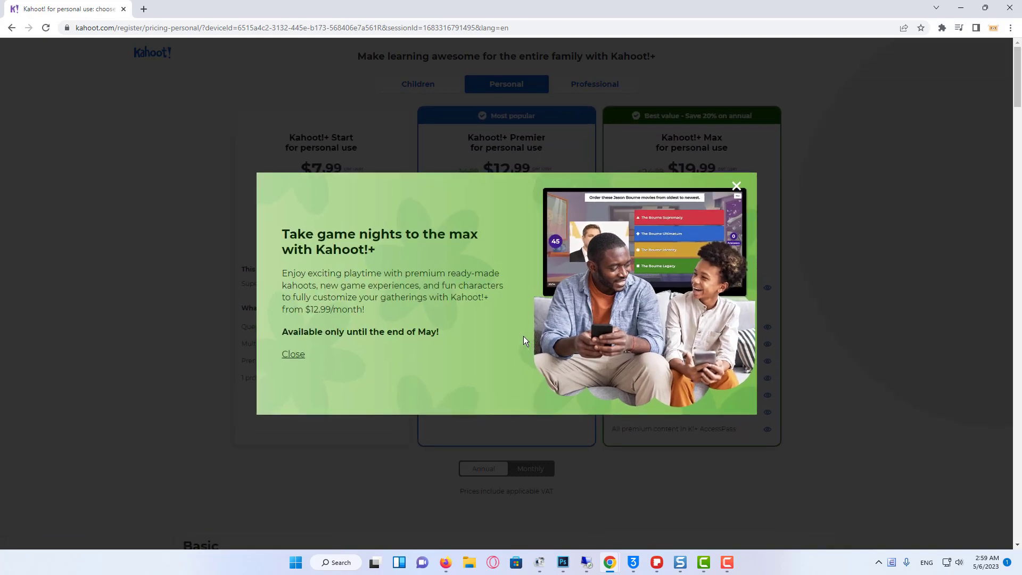
Step: Dismiss the Kahoot!+ promotion and scroll the pricing page down to the free Basic plan
click(736, 186)
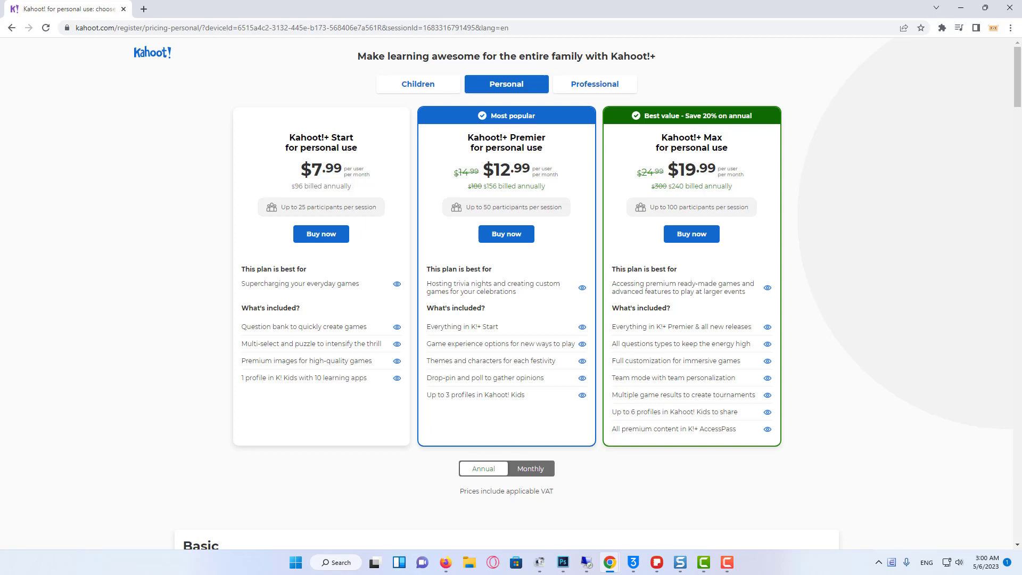
drag(1019, 92, 1019, 123)
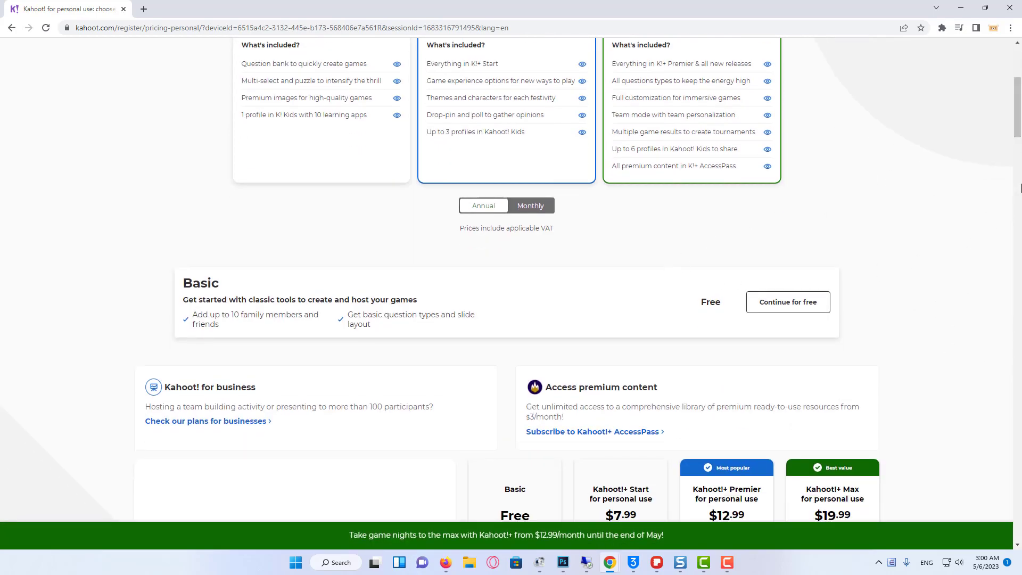
mouse_move(1019, 136)
mouse_down()
mouse_move(1020, 326)
mouse_move(1021, 126)
mouse_move(1020, 155)
mouse_up()
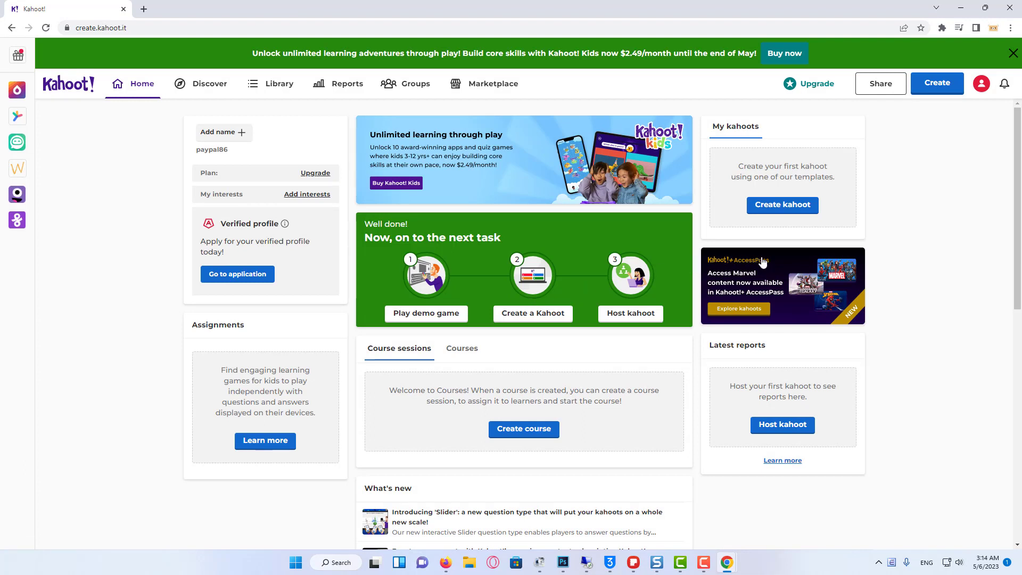
Step: Create a blank kahoot from the New kahoot option in the template dialog
drag(1018, 163, 1020, 286)
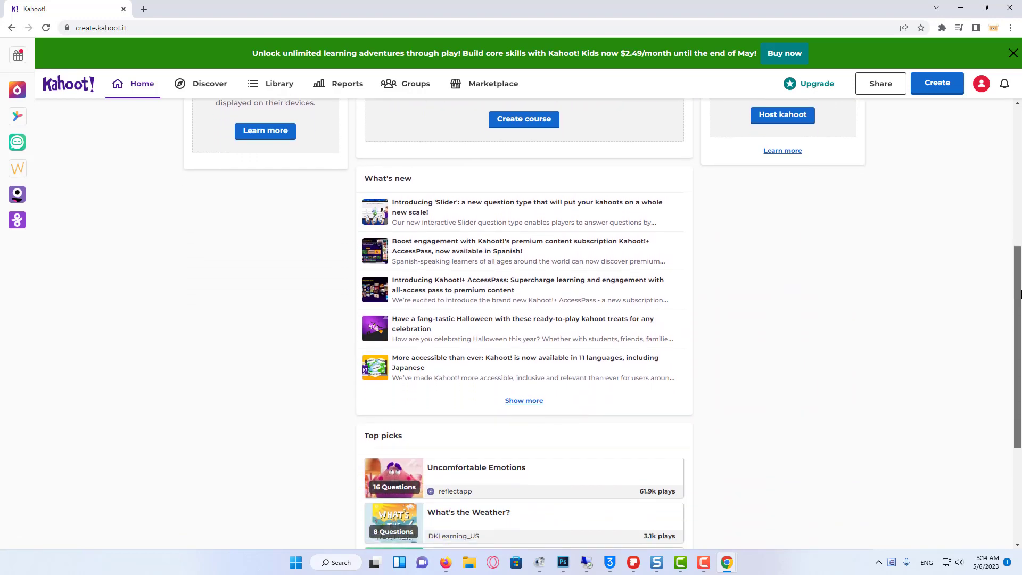
scroll(860, 192, up, 5)
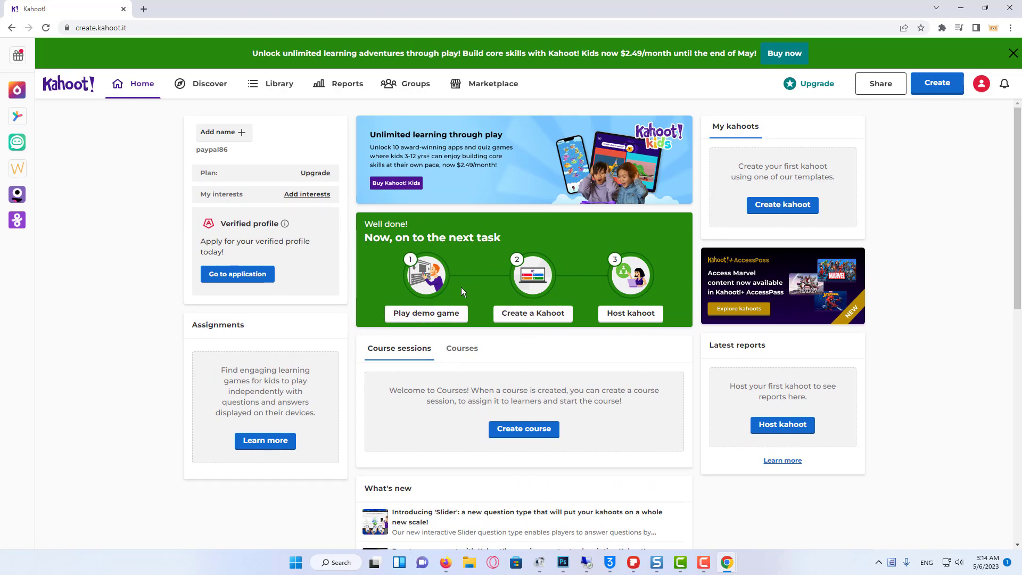
click(795, 208)
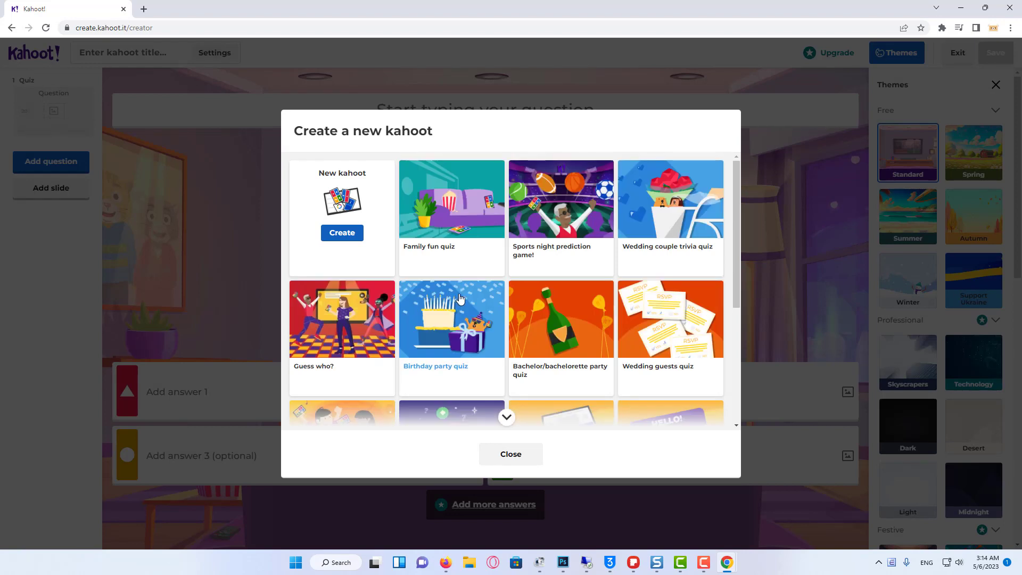
drag(735, 199, 745, 312)
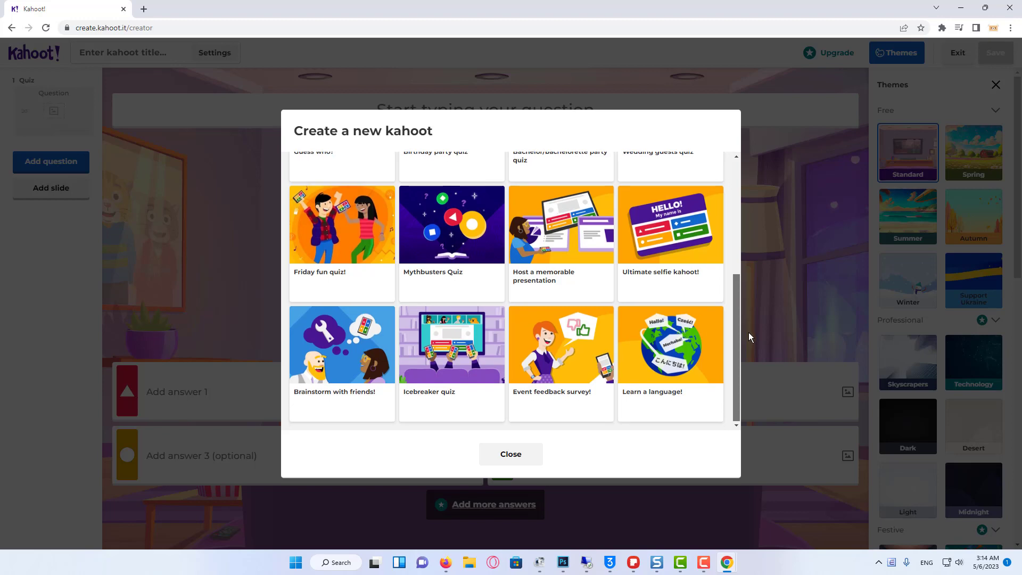
drag(748, 333, 756, 198)
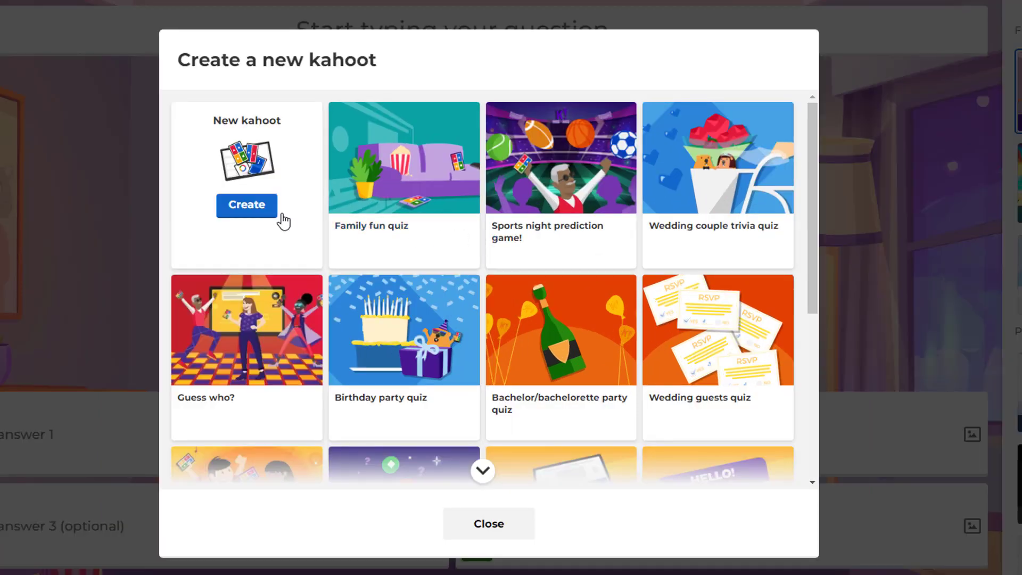
click(265, 217)
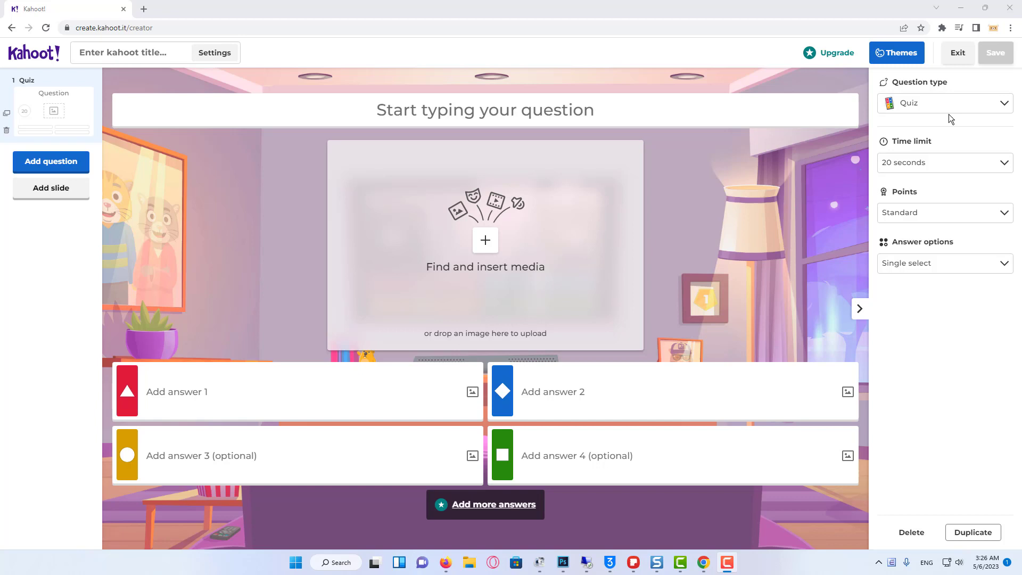
Step: Make the first question a Quiz reading 'What is the capital of Ireland?'
click(976, 103)
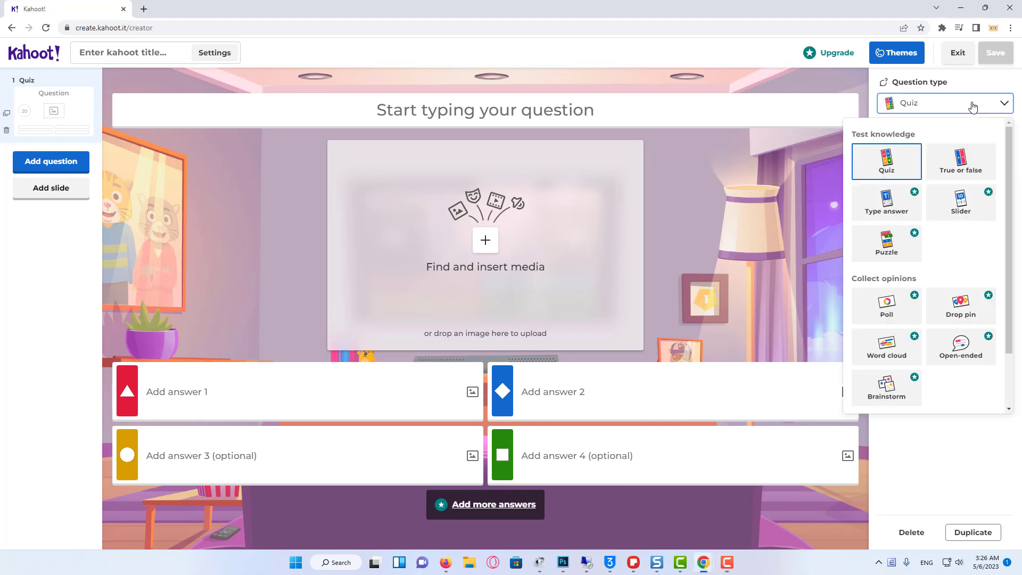
click(896, 165)
click(436, 112)
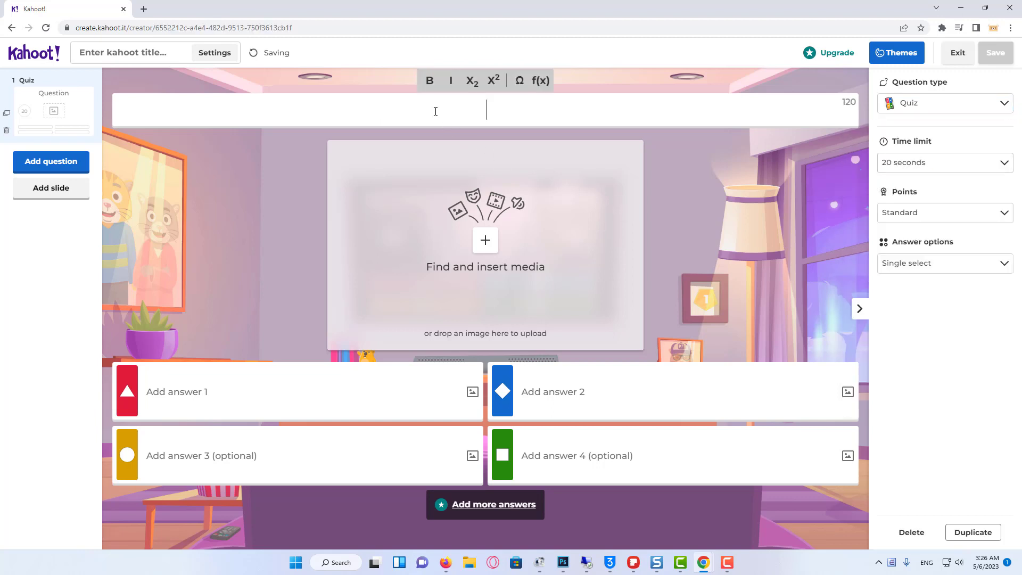
text(What is the capital of Ireland)
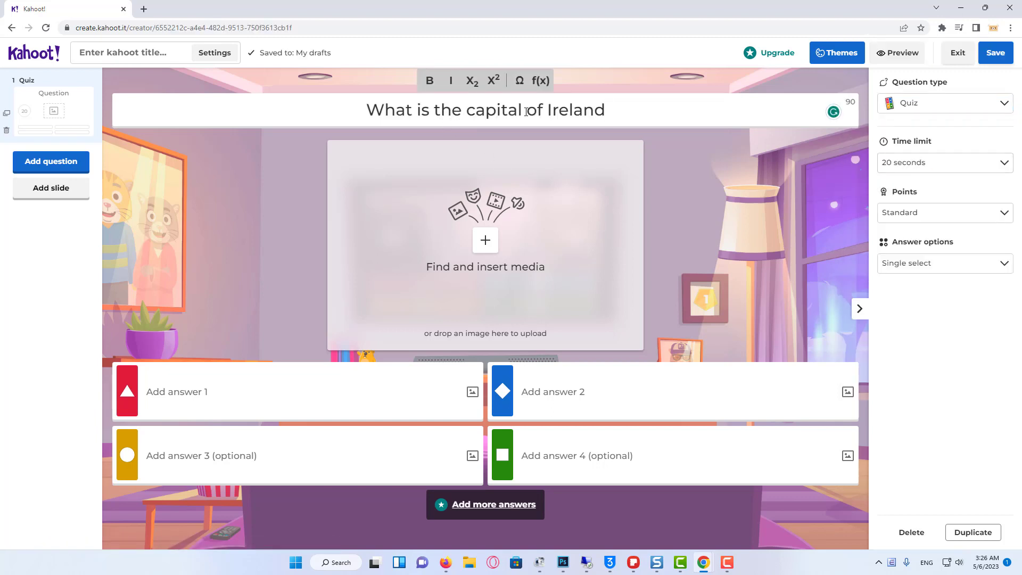
text(?)
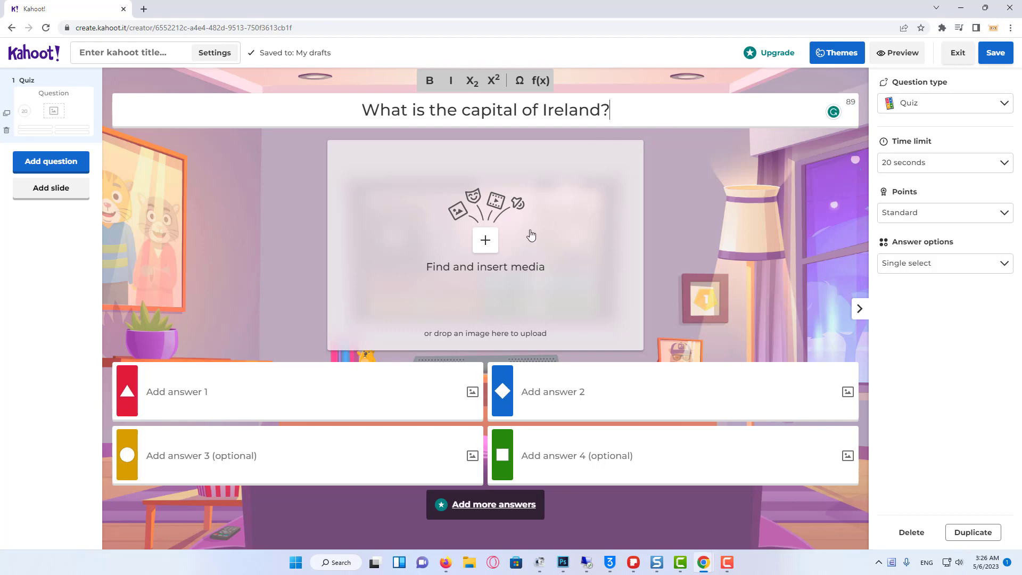
Step: Search images for 'ireland flag' and insert the waving Irish flag photo
click(491, 254)
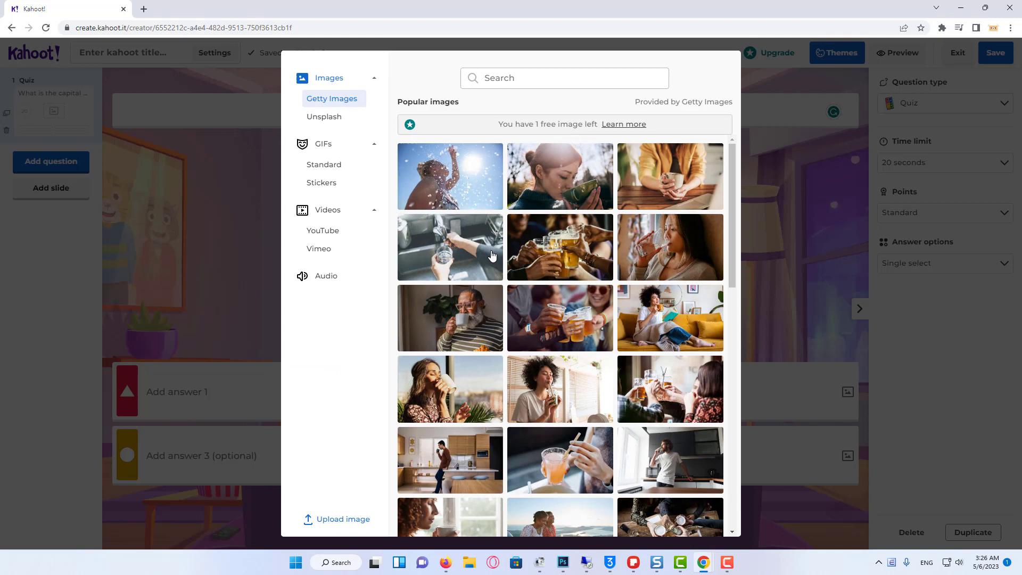
click(513, 80)
text(i)
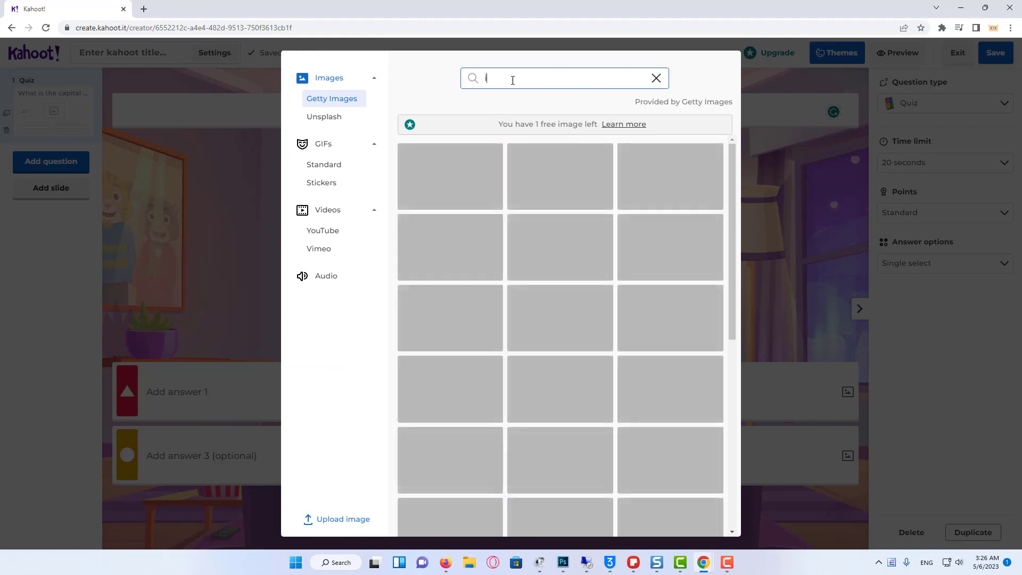
text(reland)
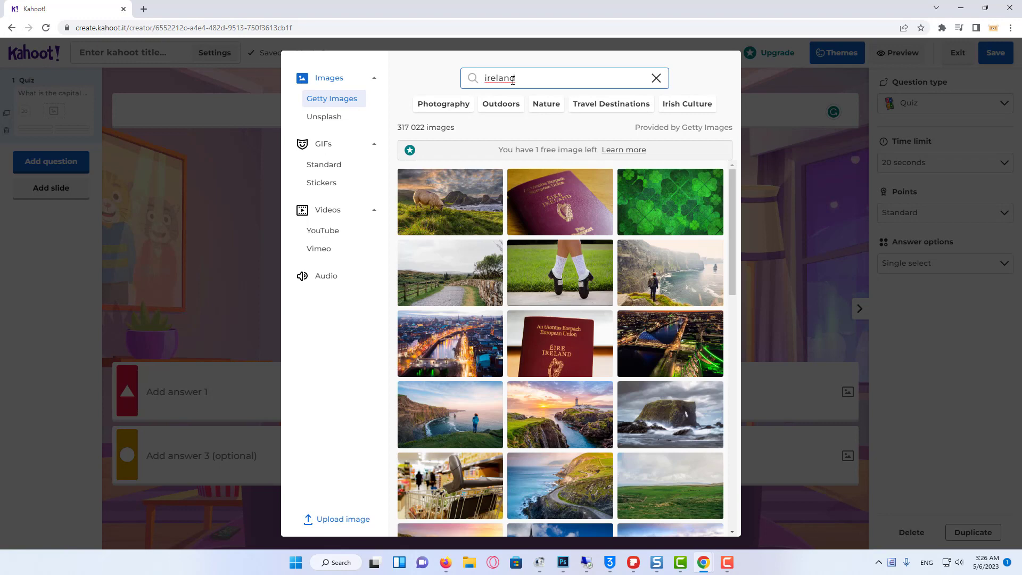
text( flag)
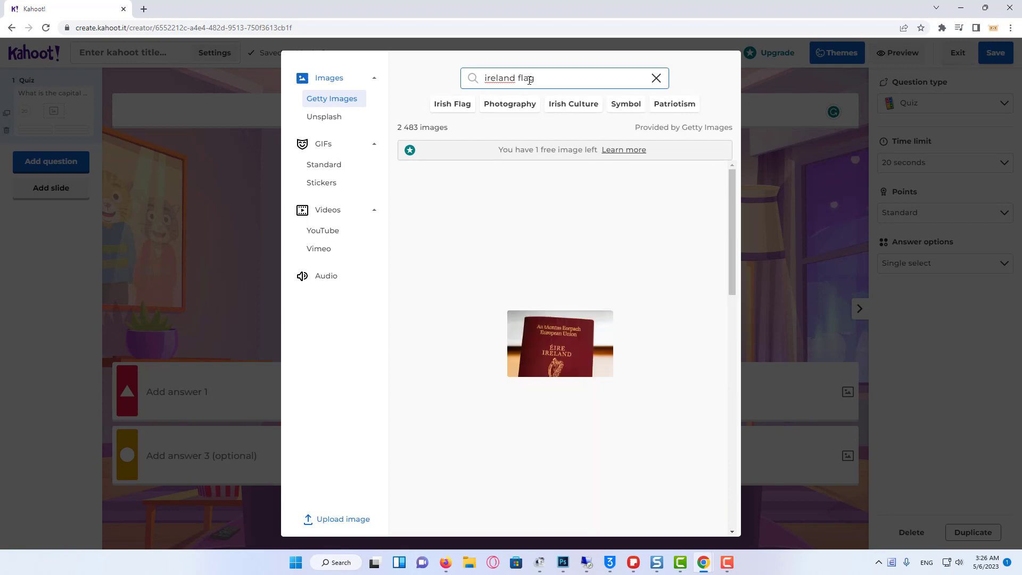
click(588, 202)
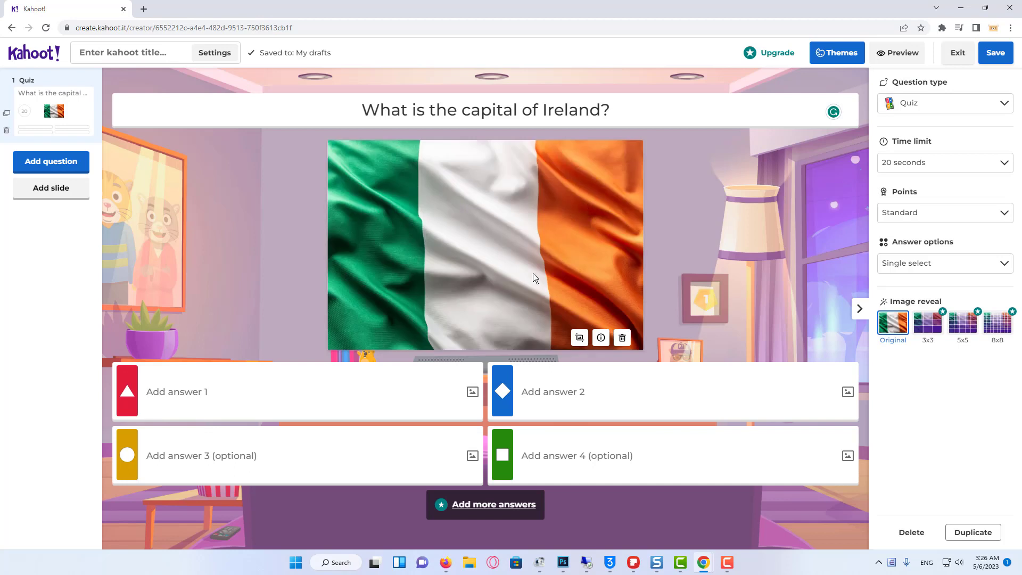
Step: Enter the four answers Tokyo, Ha Noi, Dublin and London
click(327, 385)
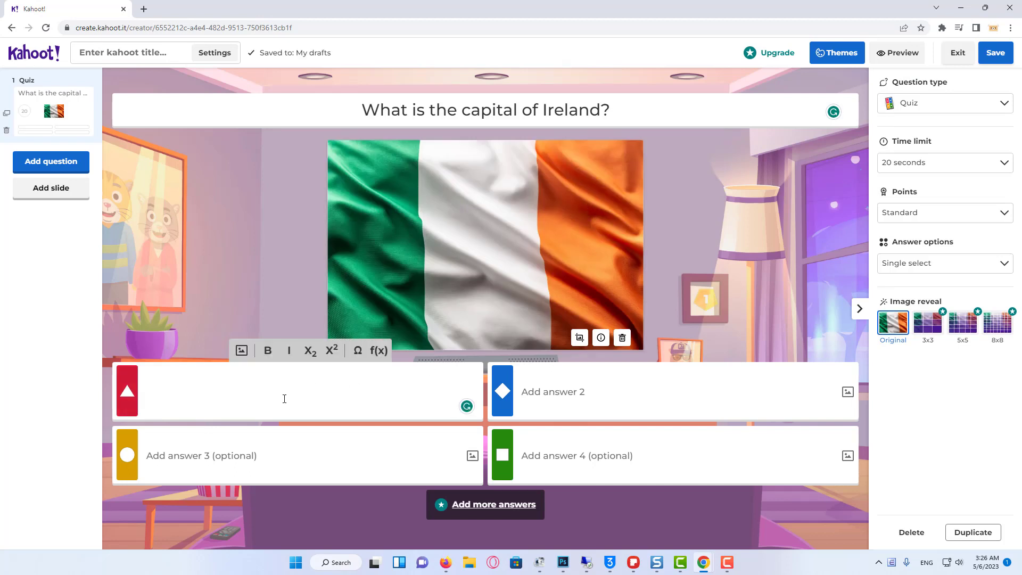
text(Tokyo)
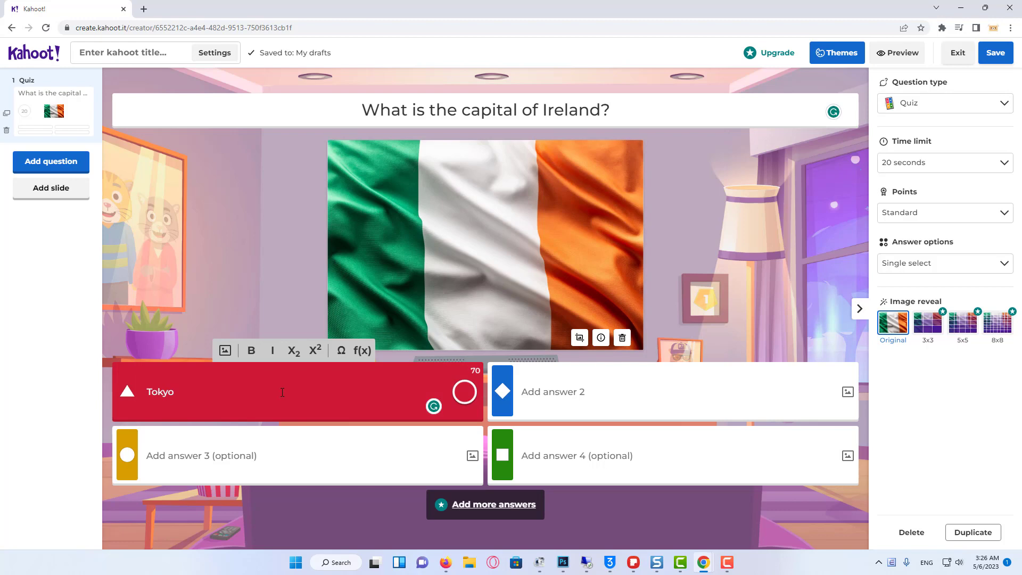
click(557, 395)
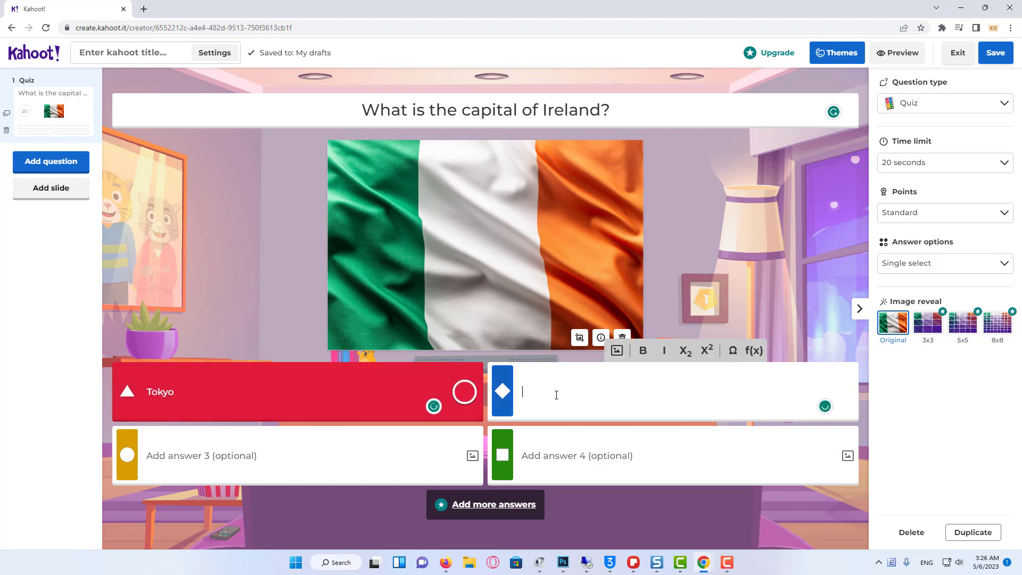
text(Ha)
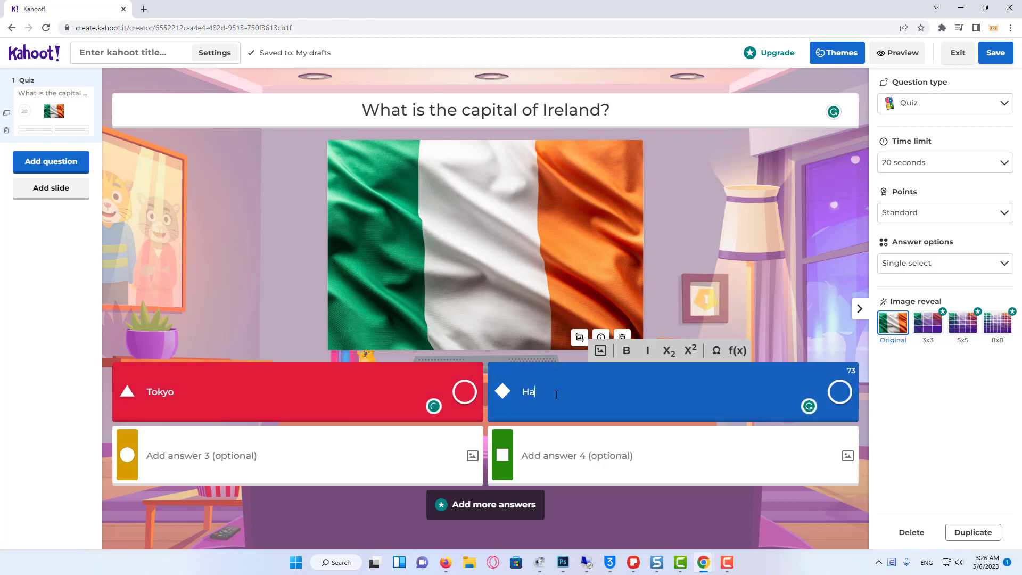
text( Noi)
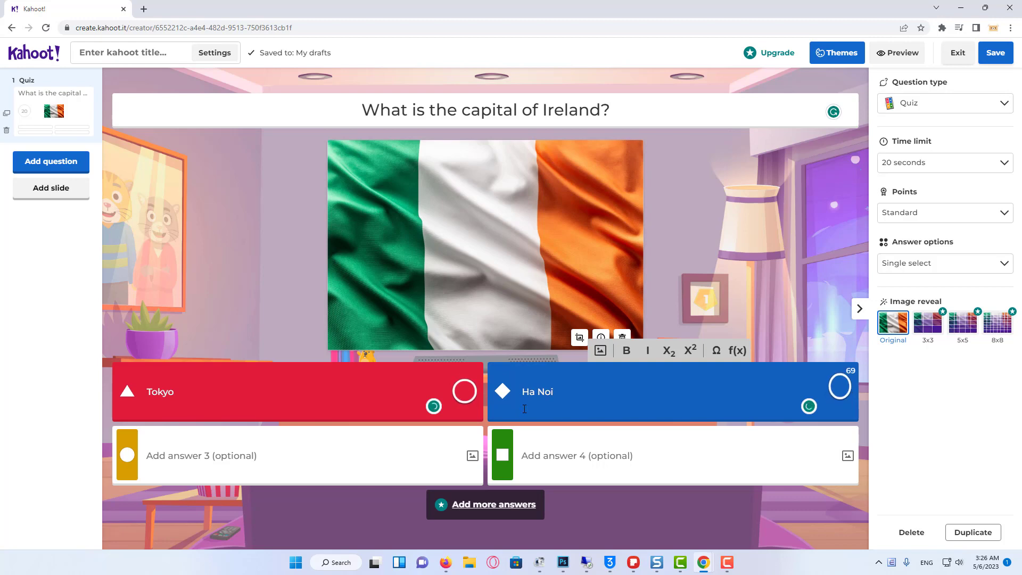
click(362, 455)
text(Dublin)
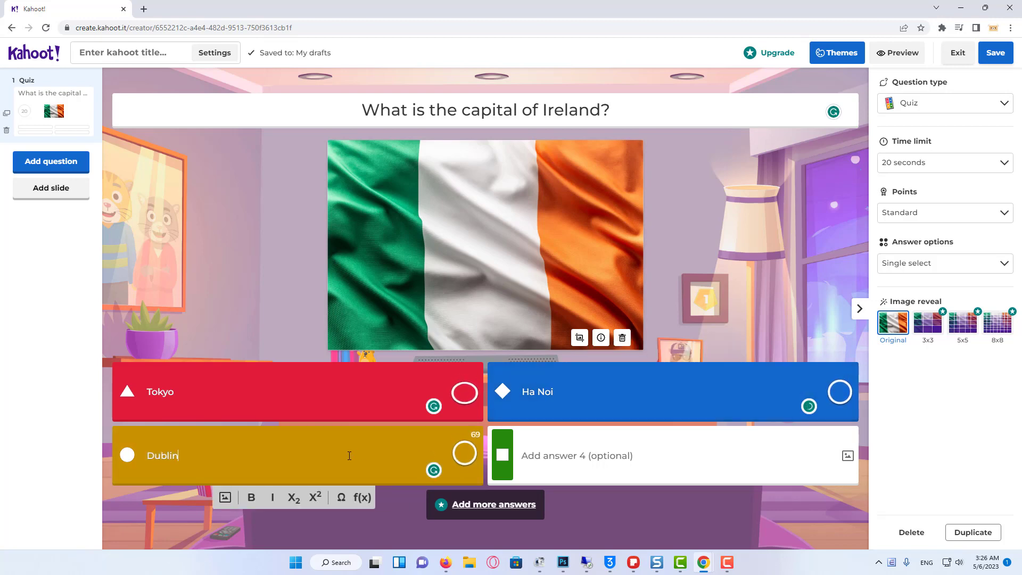
click(566, 450)
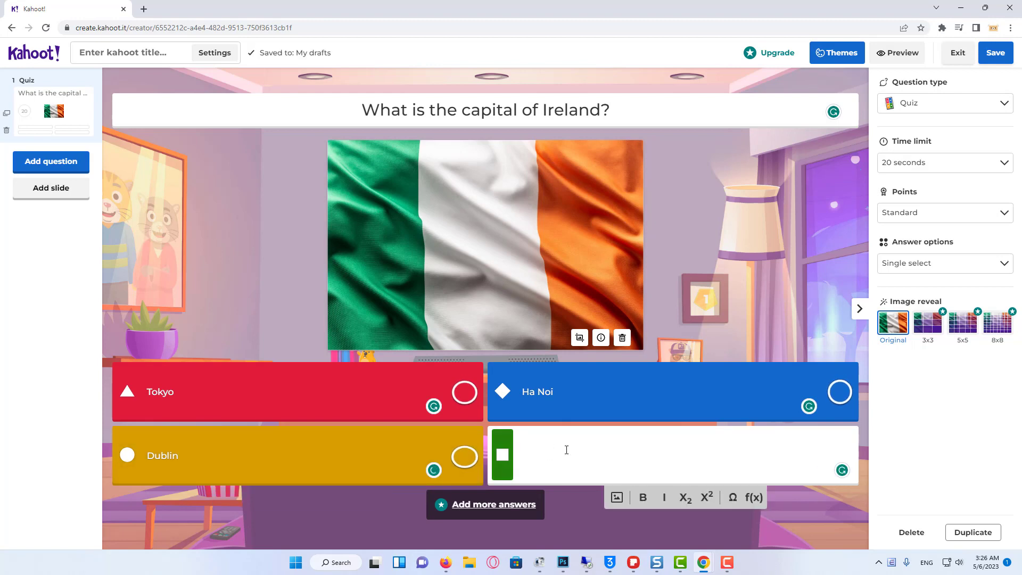
text(London)
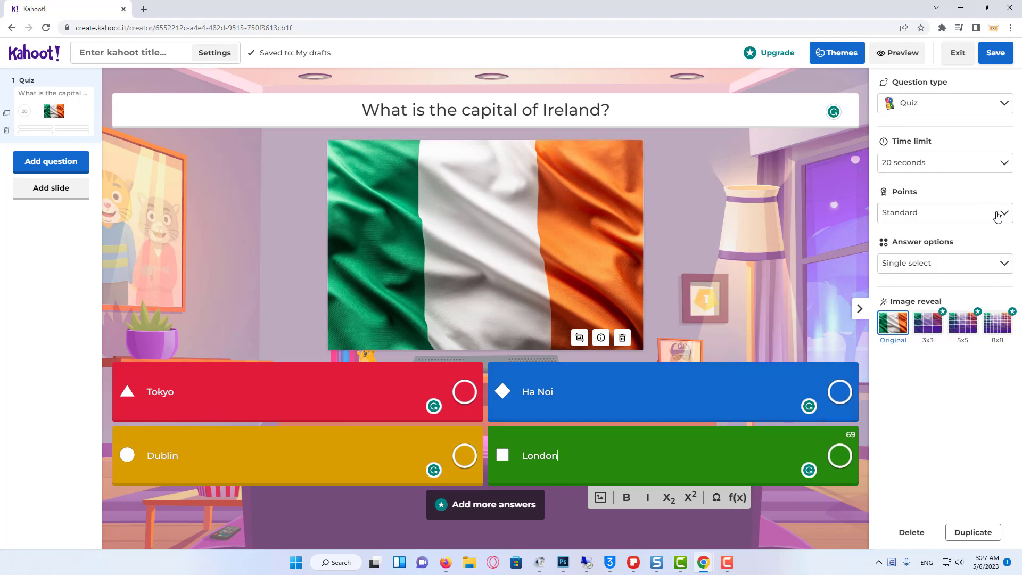
Step: Set a 10-second time limit with Standard points, and mark Dublin as correct
click(1001, 167)
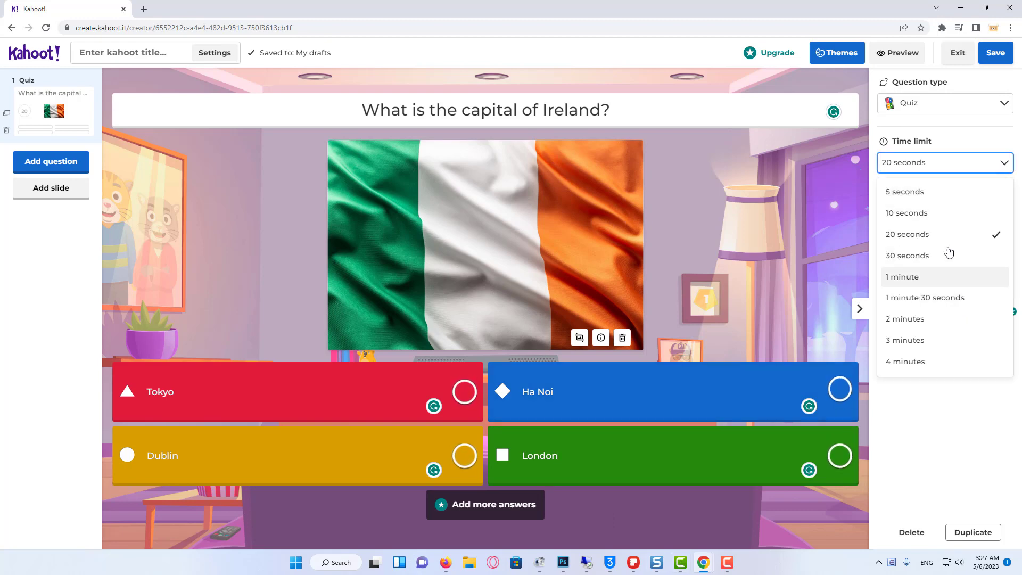
click(940, 216)
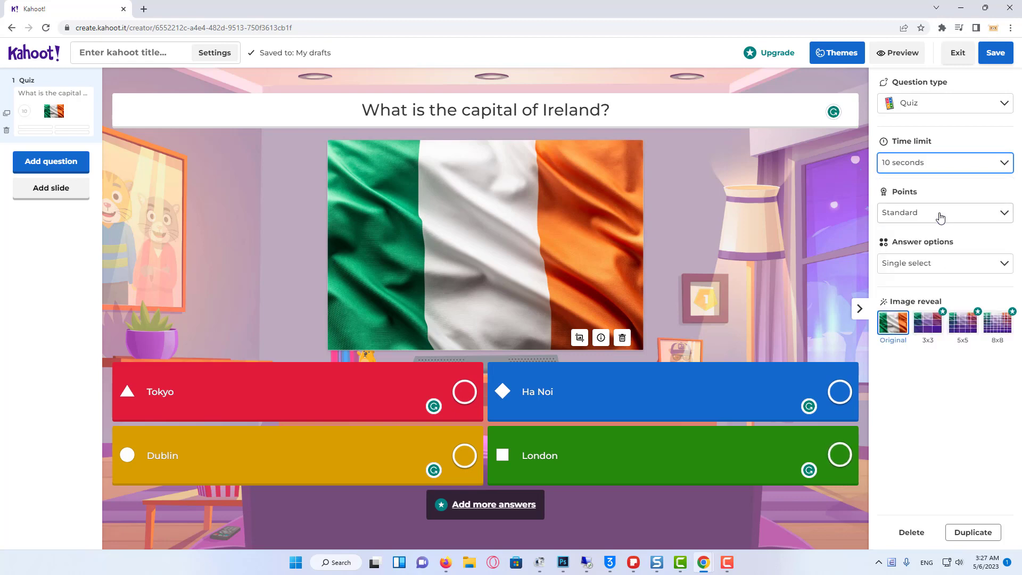
click(941, 215)
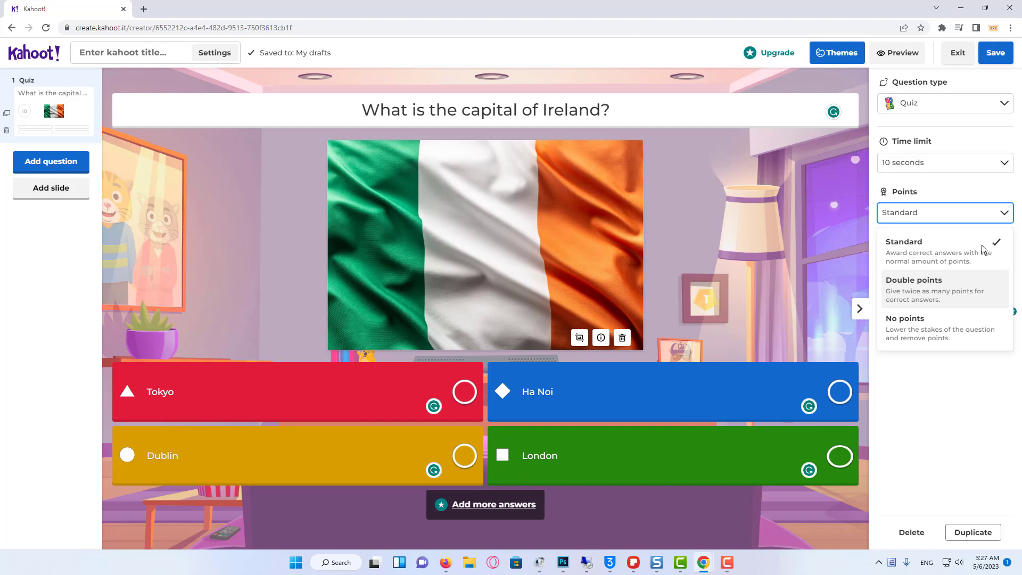
click(992, 216)
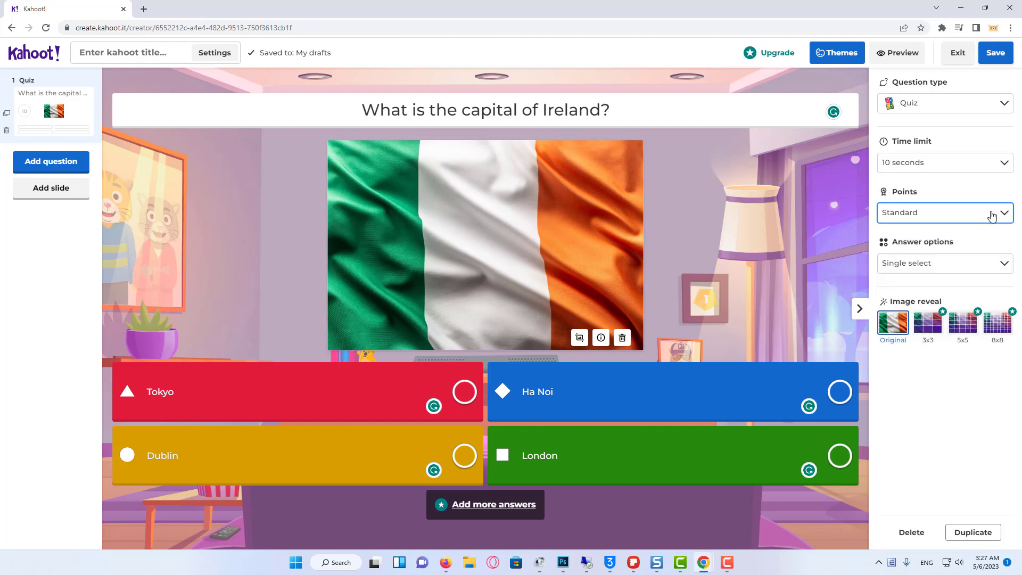
click(989, 265)
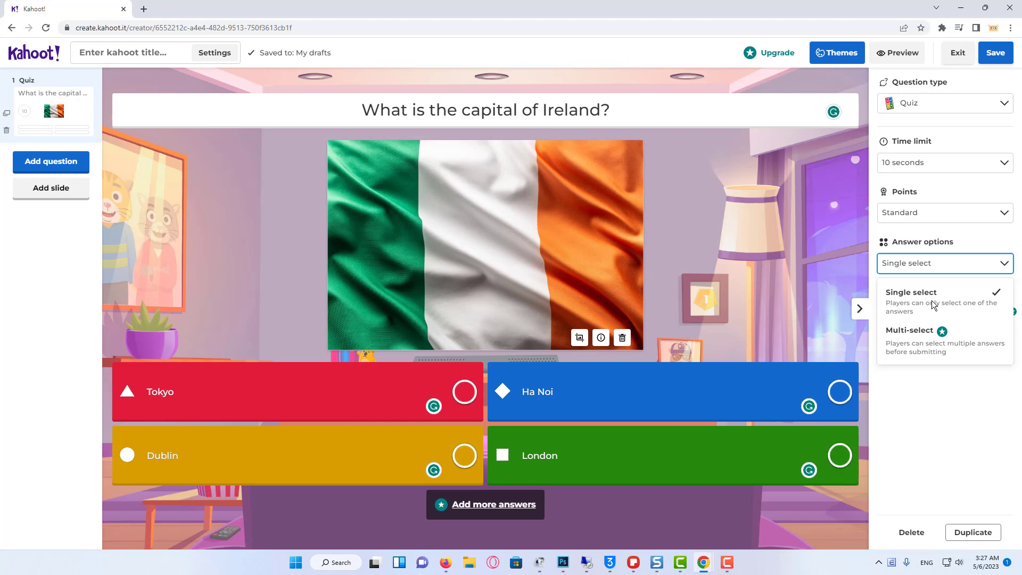
click(464, 456)
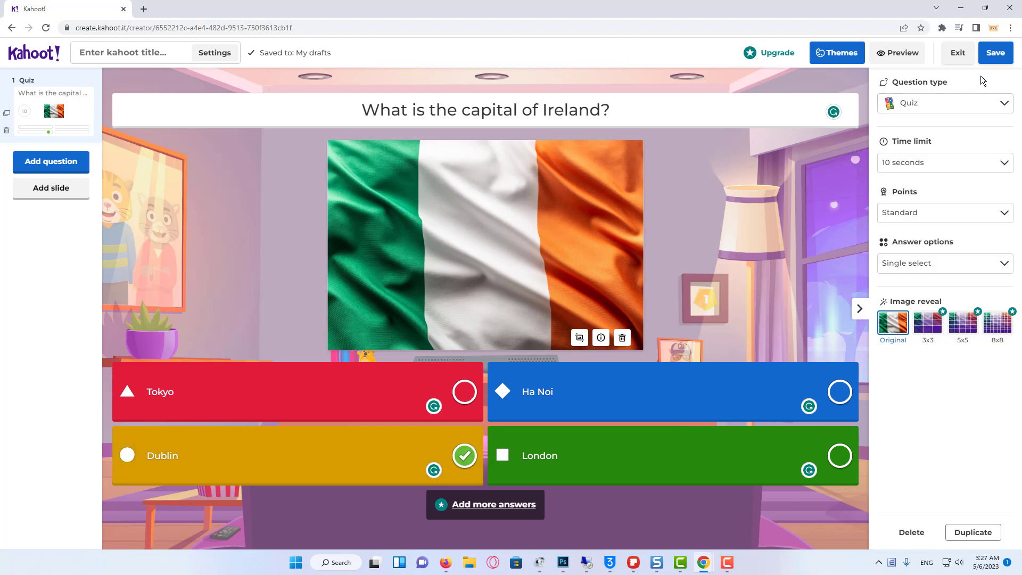
Step: Save the quiz with the title 'Questions For Master Minds' and a pasted description
click(992, 62)
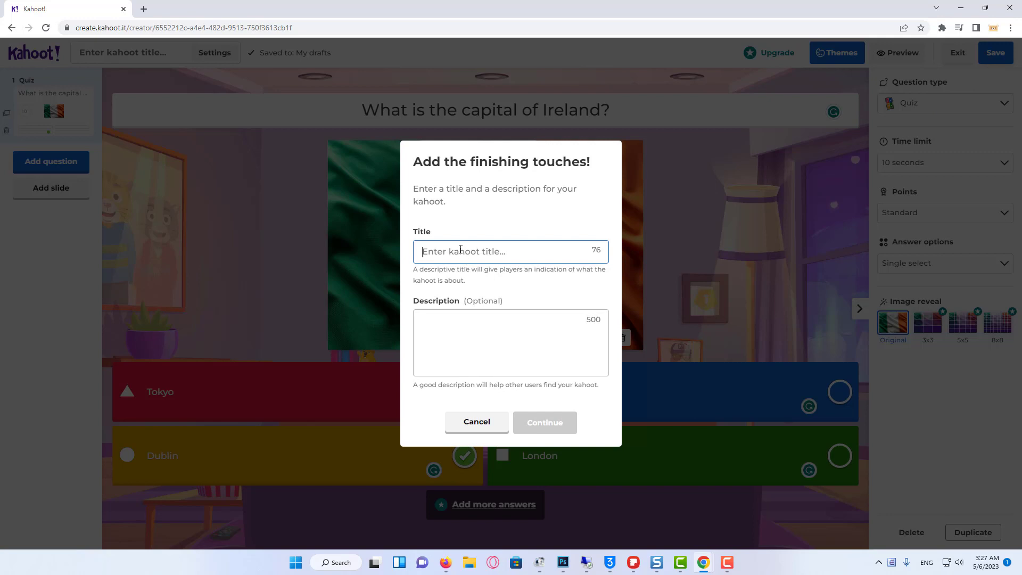
text(Questions For Master Minds)
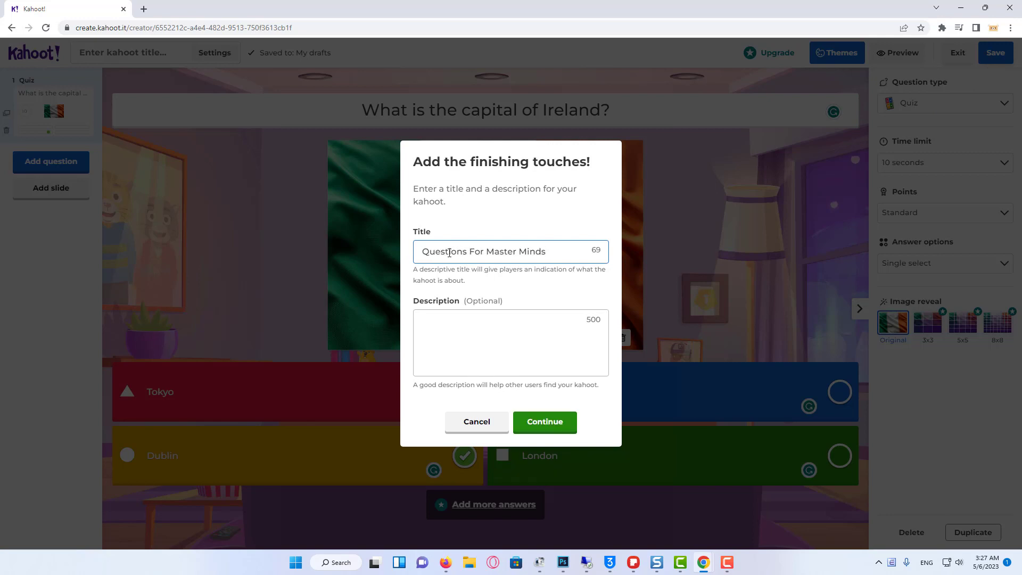
click(518, 331)
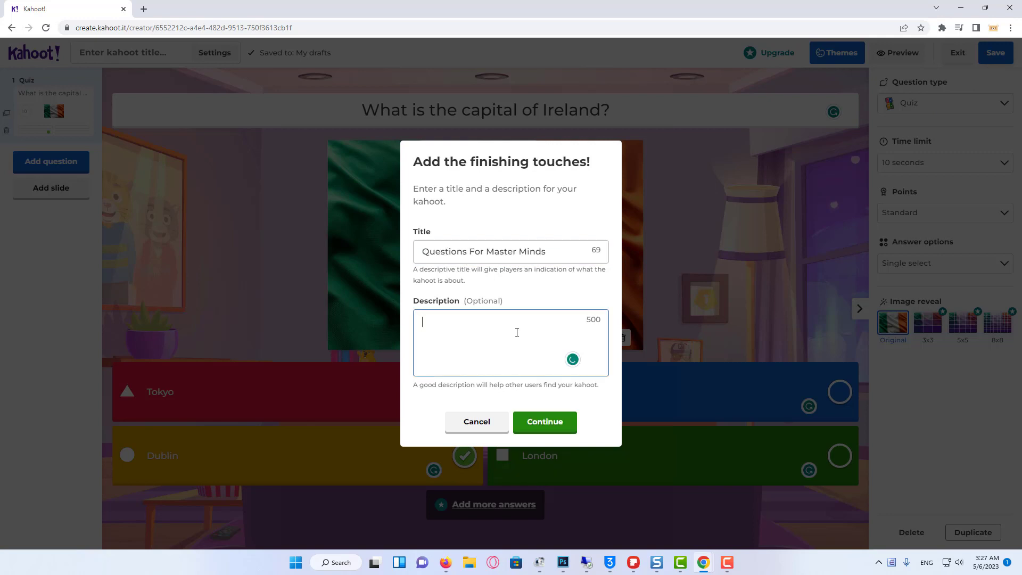
text(This quiz will test your knowledge to see how many facts you know about the world around us.)
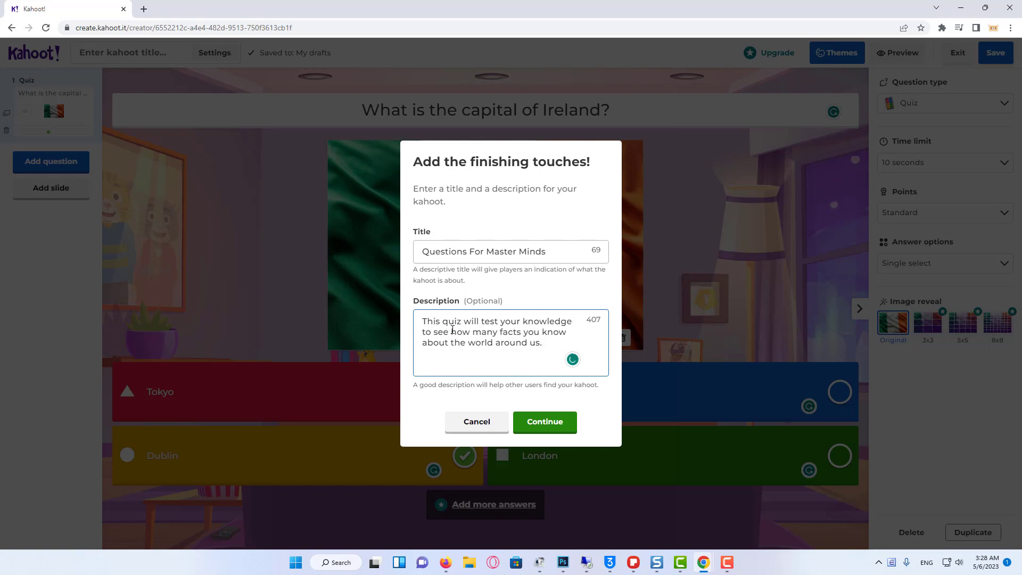
click(559, 426)
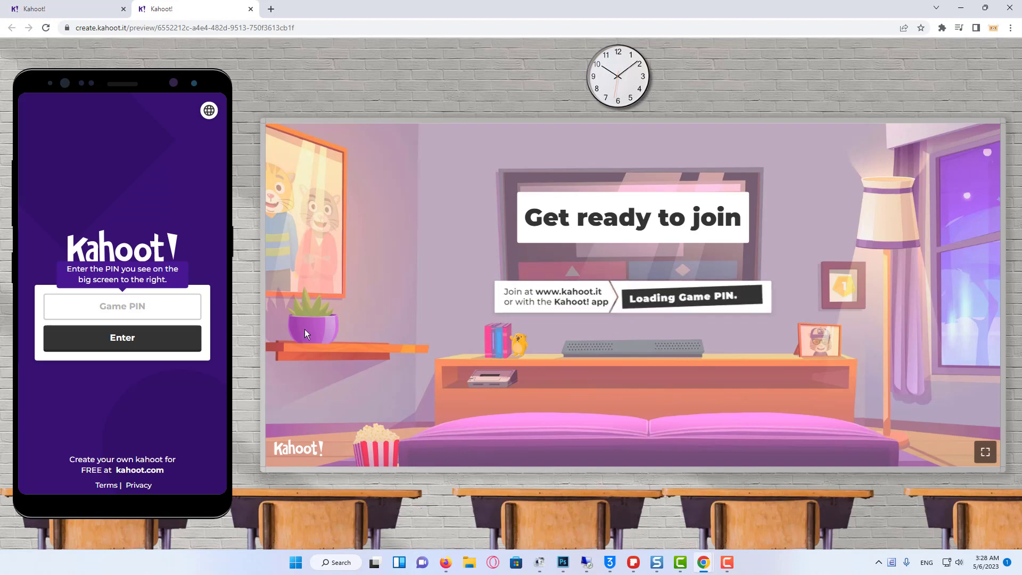
Step: Join the preview on the simulated phone with the game PIN and a nickname, then start the game
click(178, 312)
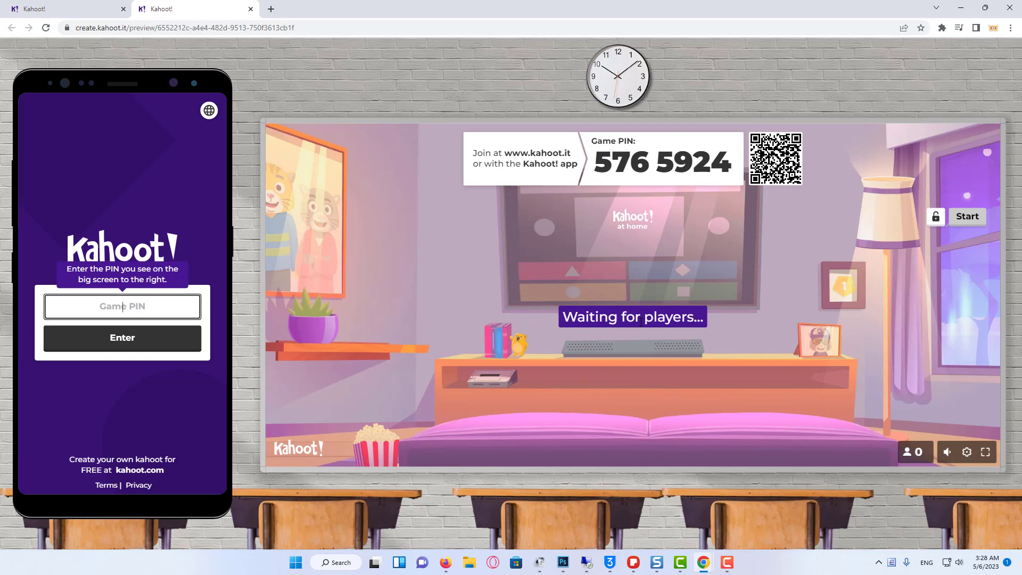
click(194, 337)
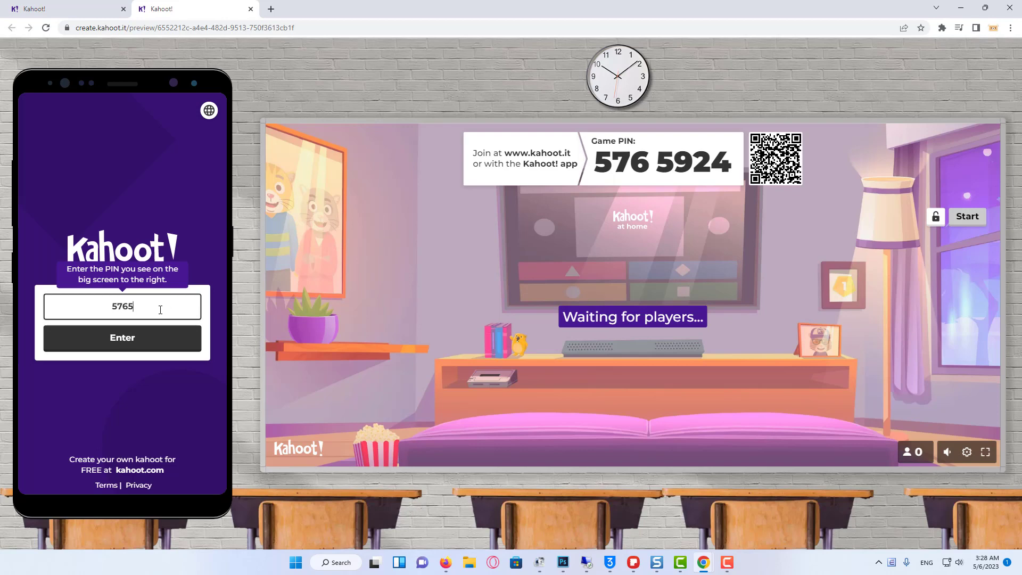
click(167, 346)
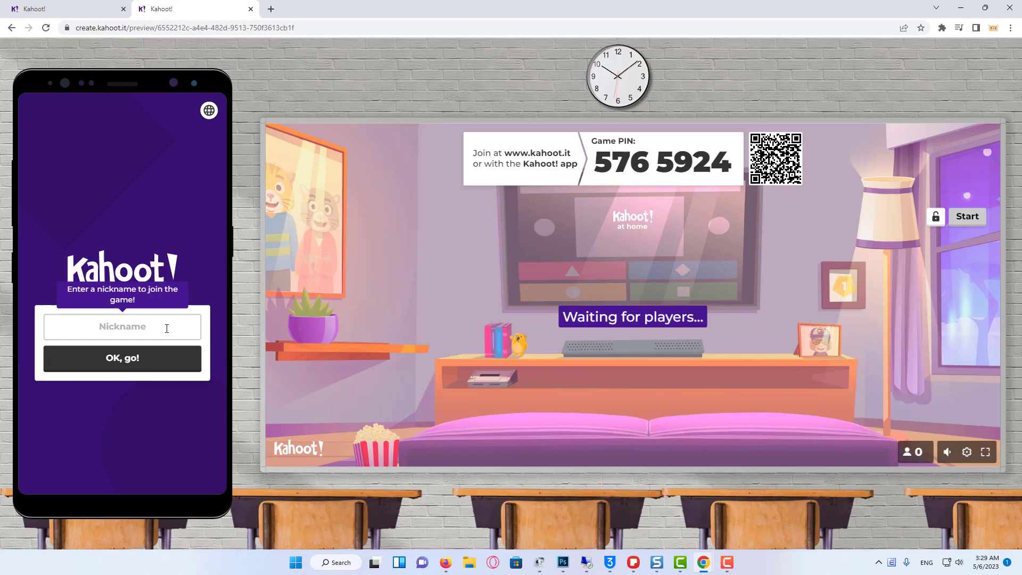
click(167, 328)
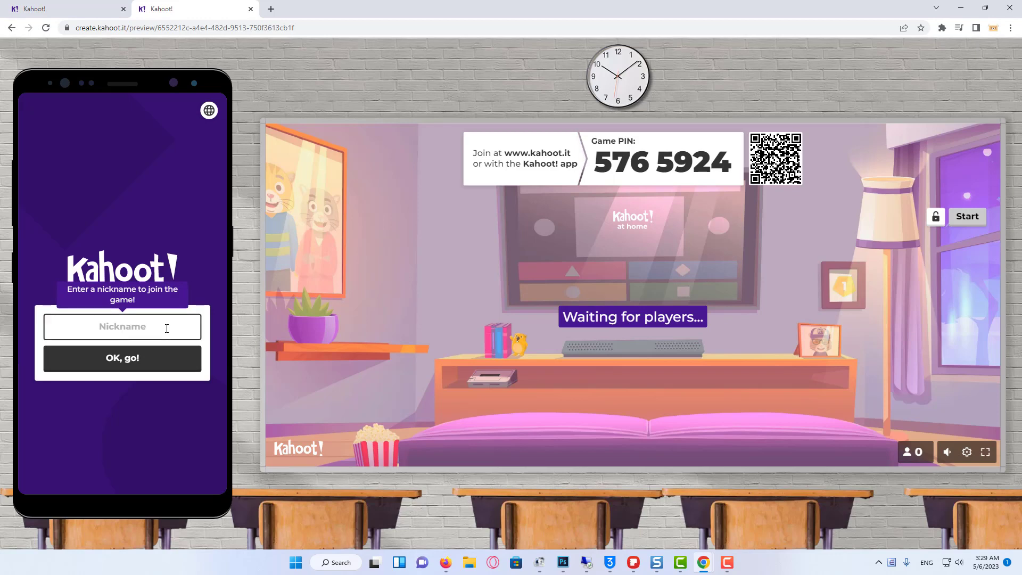
text(kobeo)
click(166, 358)
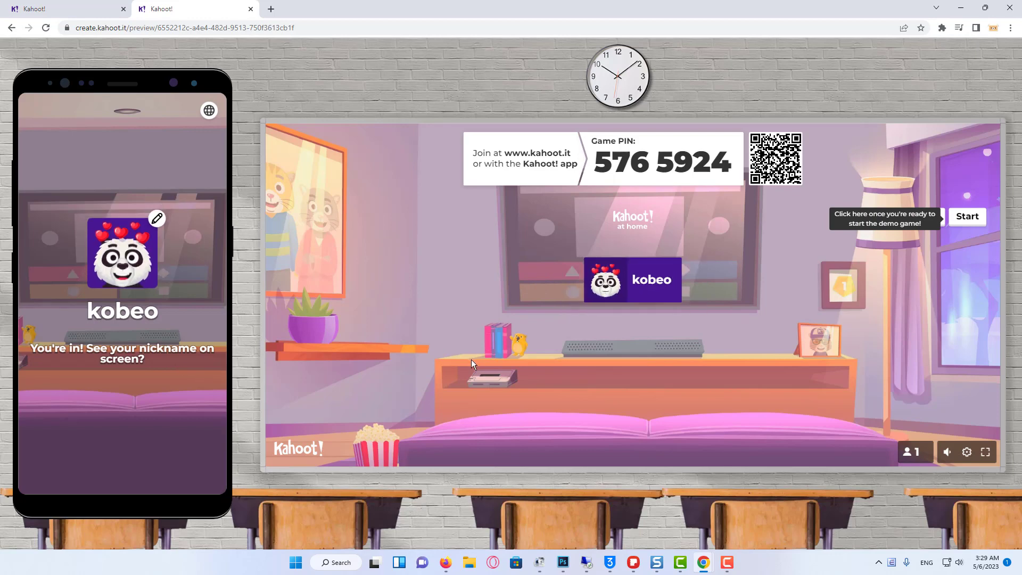
click(967, 216)
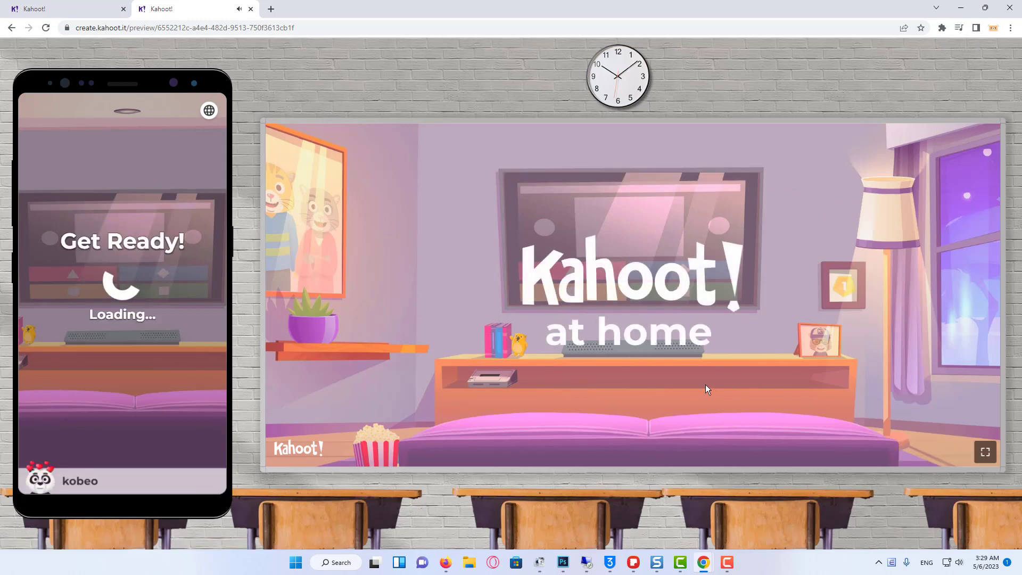